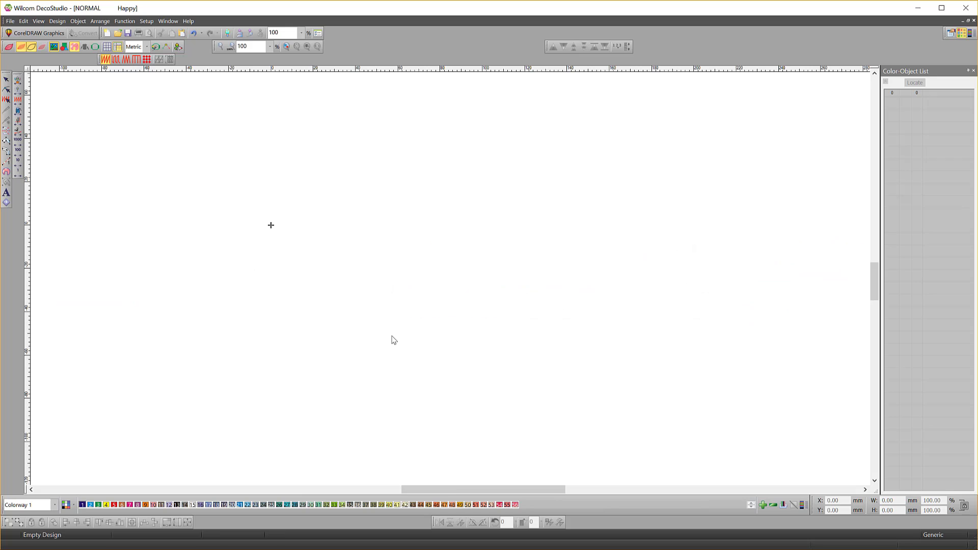
Step: Import the Company.bmp picture in the CorelDRAW Graphics workspace
click(11, 21)
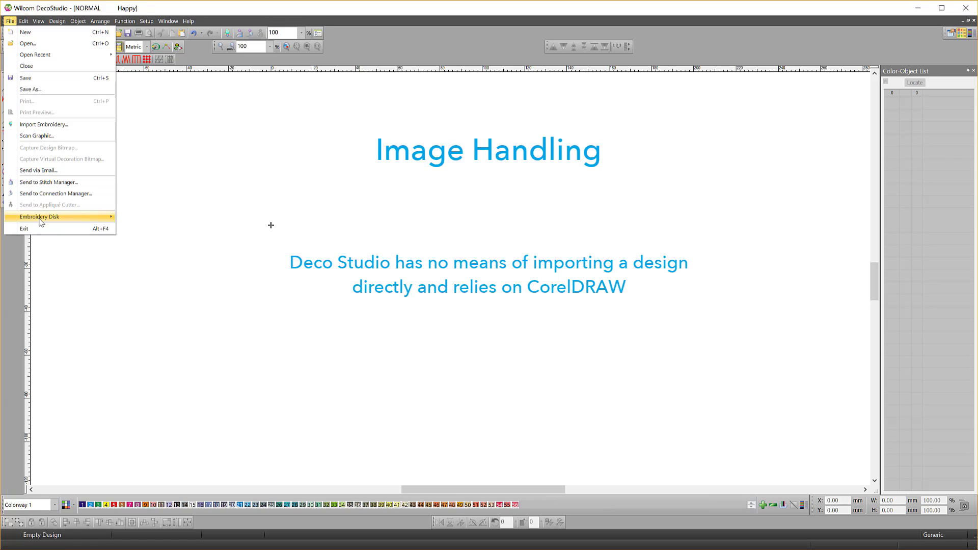
mouse_move(40, 225)
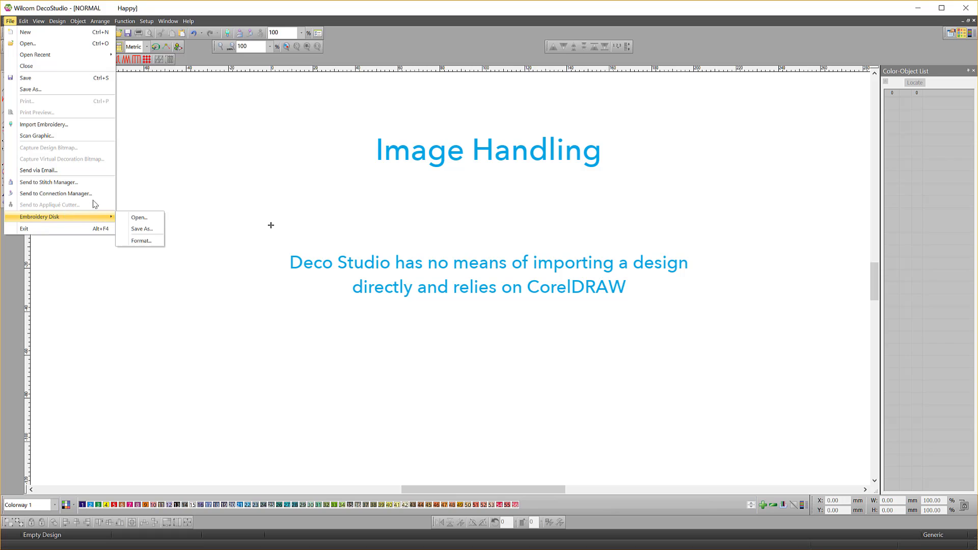
click(127, 186)
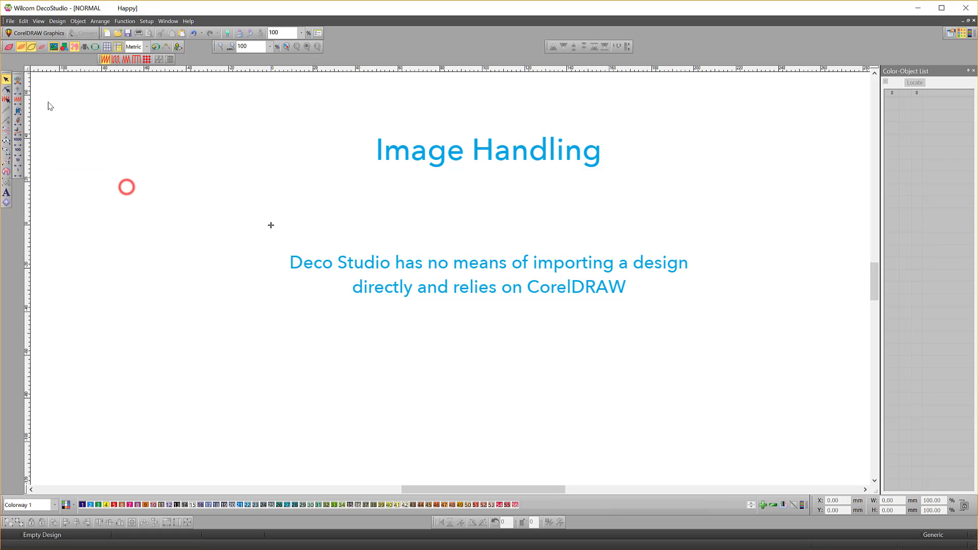
click(28, 34)
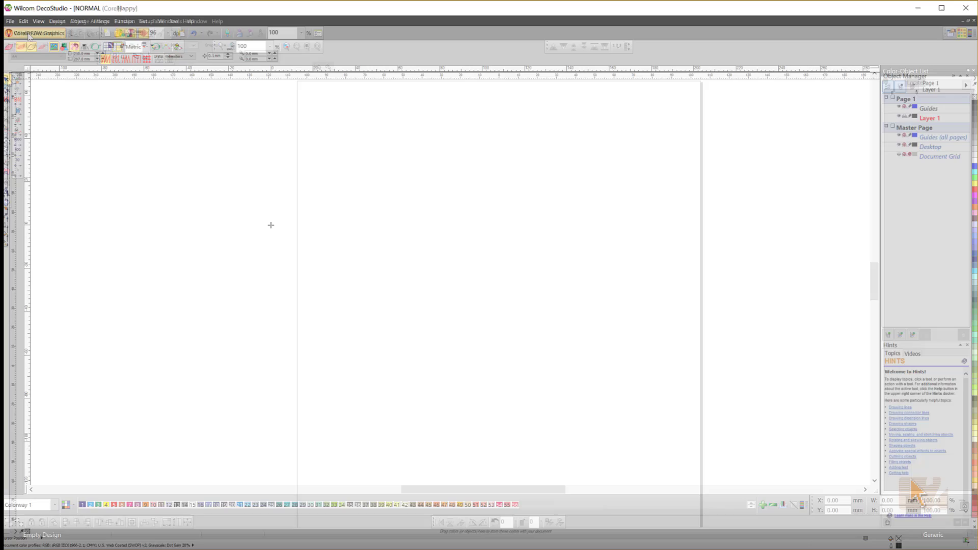
click(10, 22)
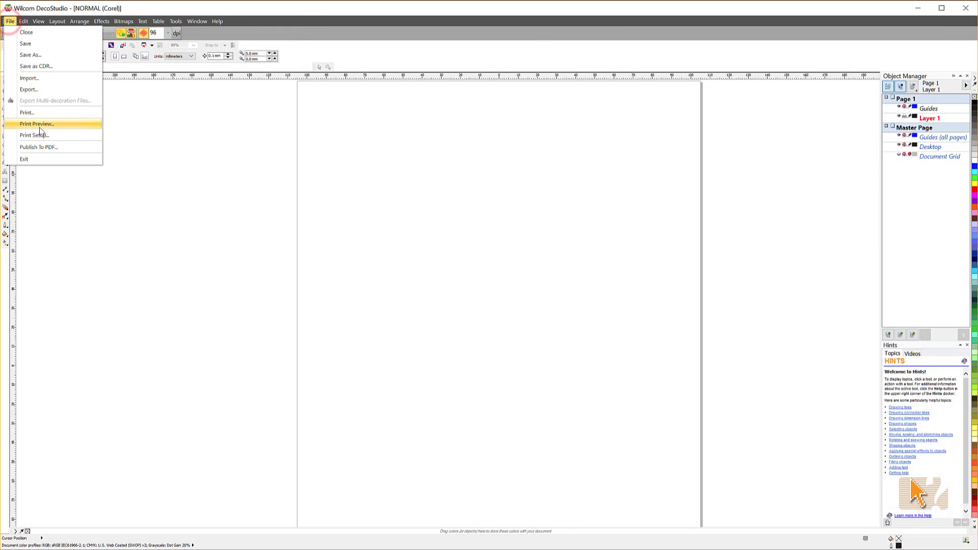
click(35, 77)
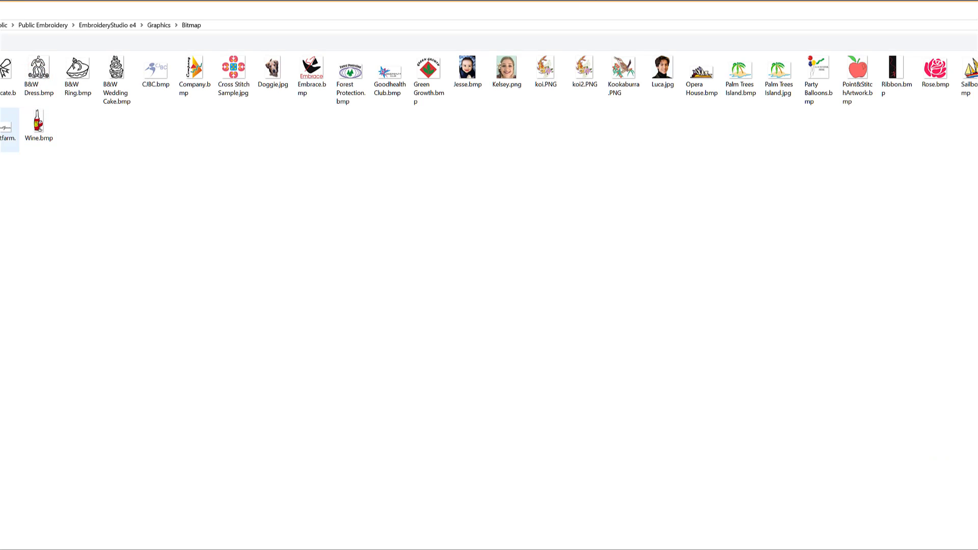
double_click(198, 70)
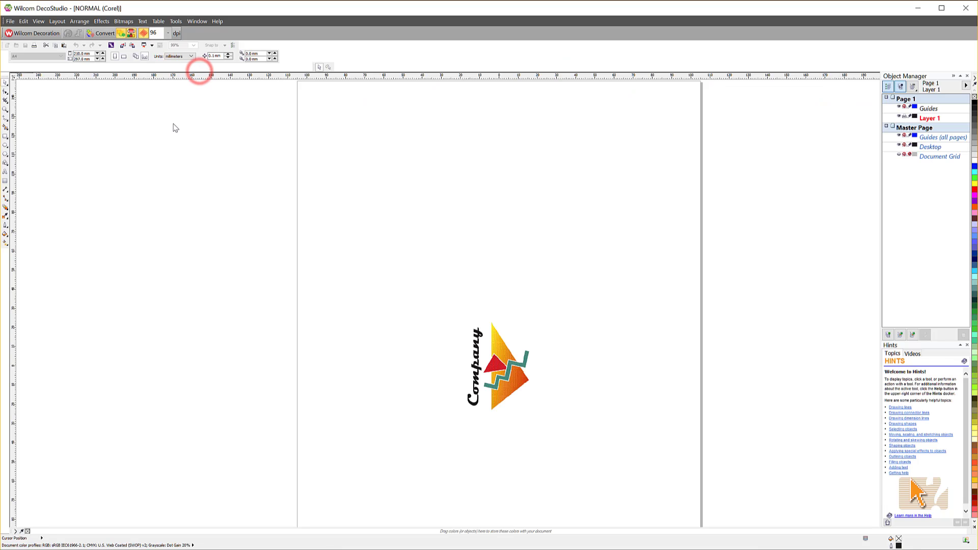
Step: Place the Company logo, scale it to 155%, and return to Wilcom Decoration
click(499, 227)
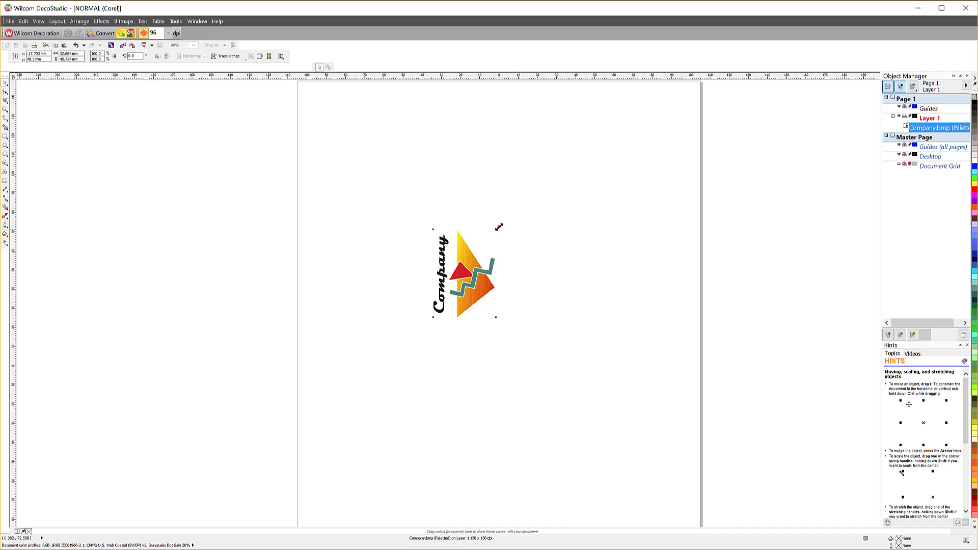
drag(499, 228, 549, 178)
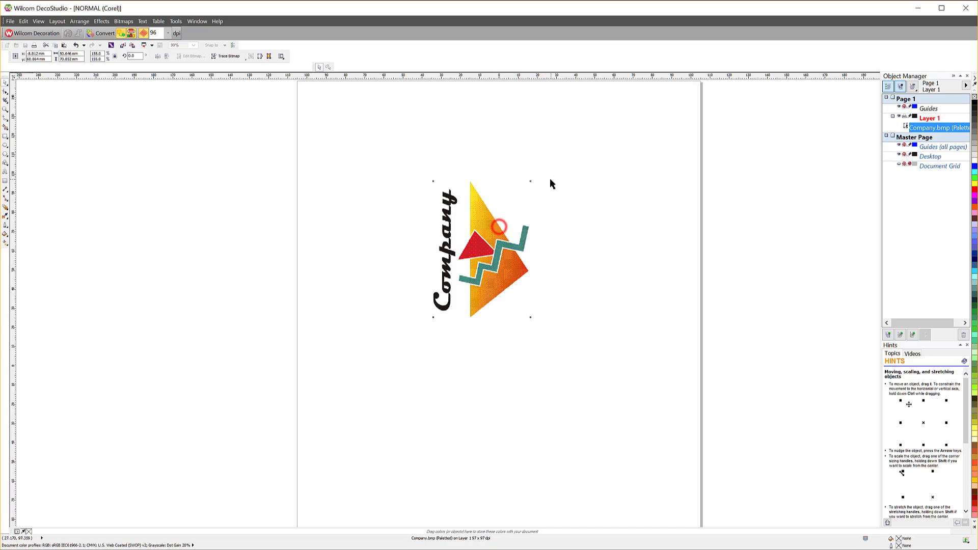
click(15, 36)
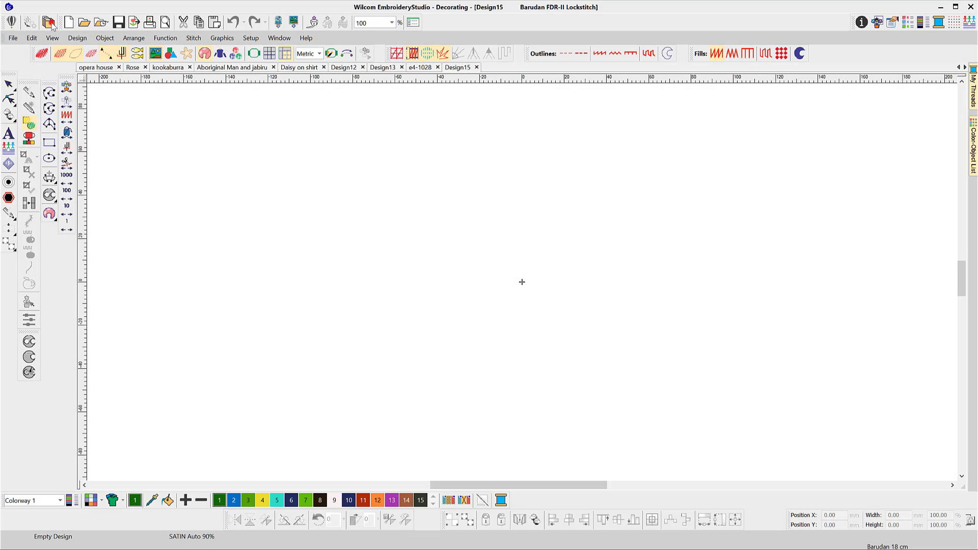
Step: Add Company.bmp from the Design Library and enlarge it to about 45.02 × 62.98 mm
click(48, 22)
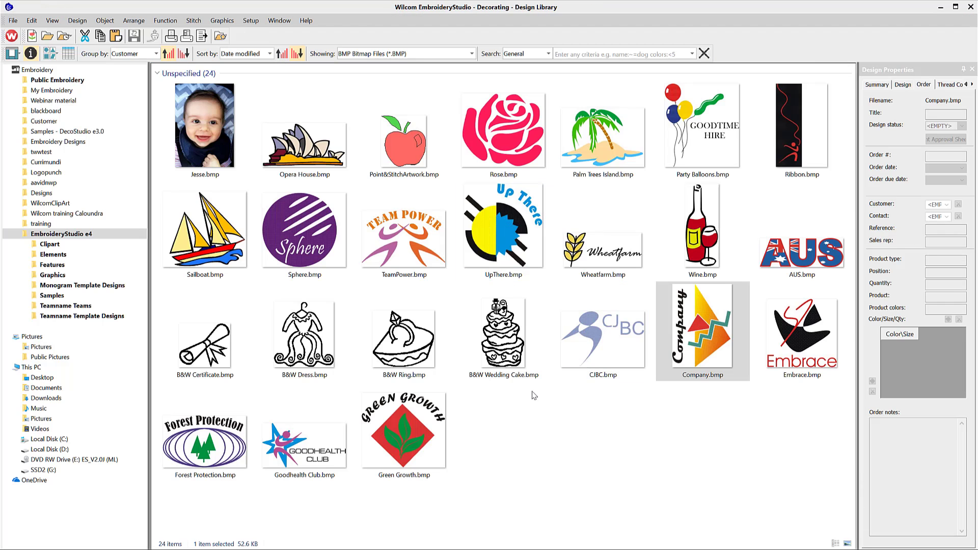
click(701, 353)
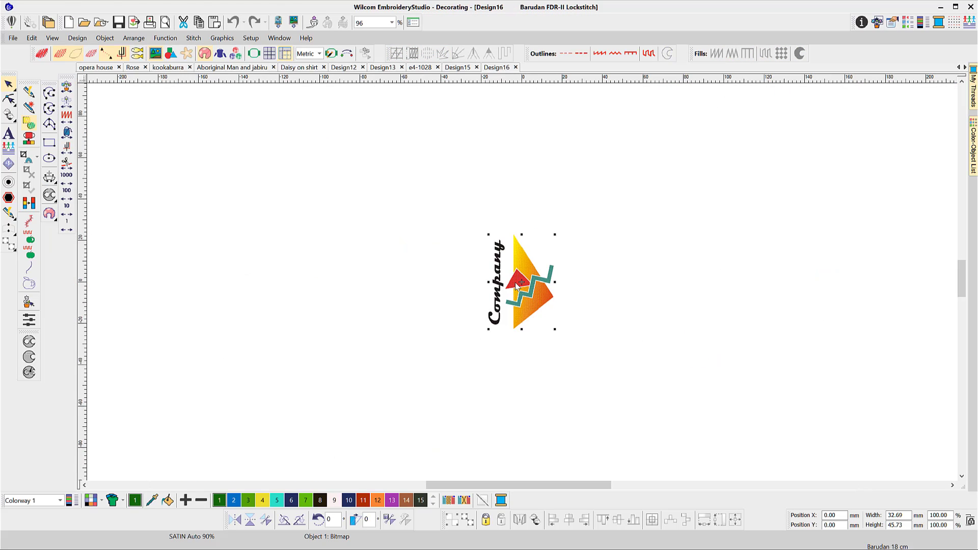
drag(554, 236, 580, 199)
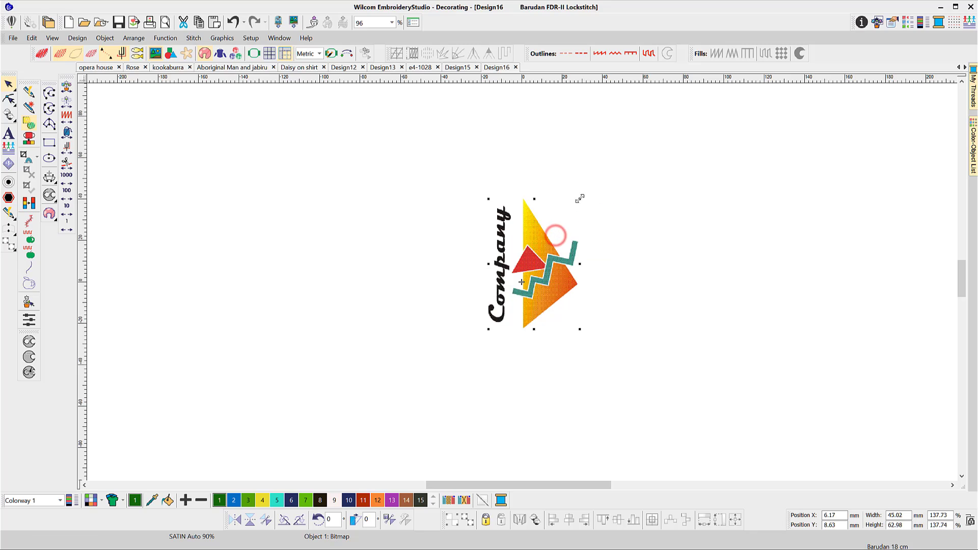
click(31, 39)
mouse_move(68, 233)
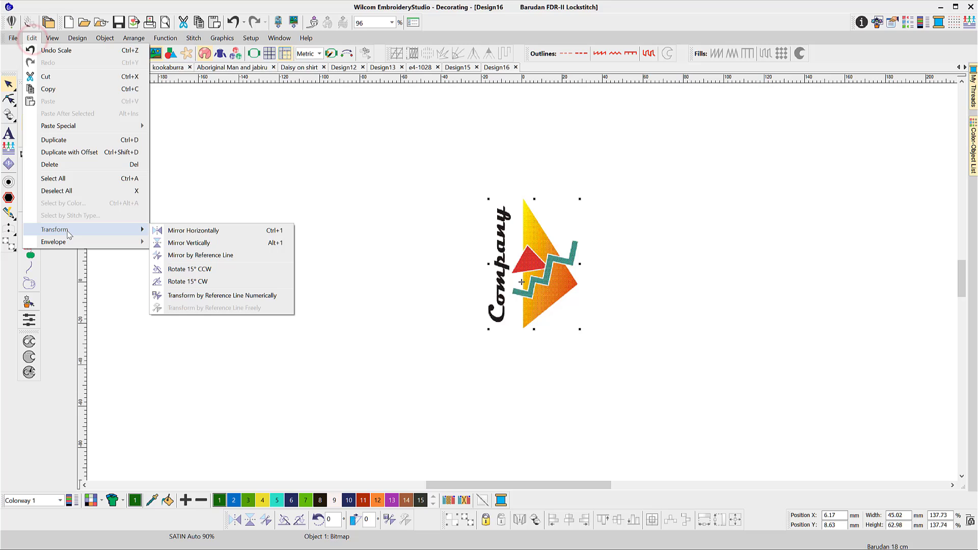
Step: Rotate the Company logo upright to a vertical reference line using Rotate to
click(192, 296)
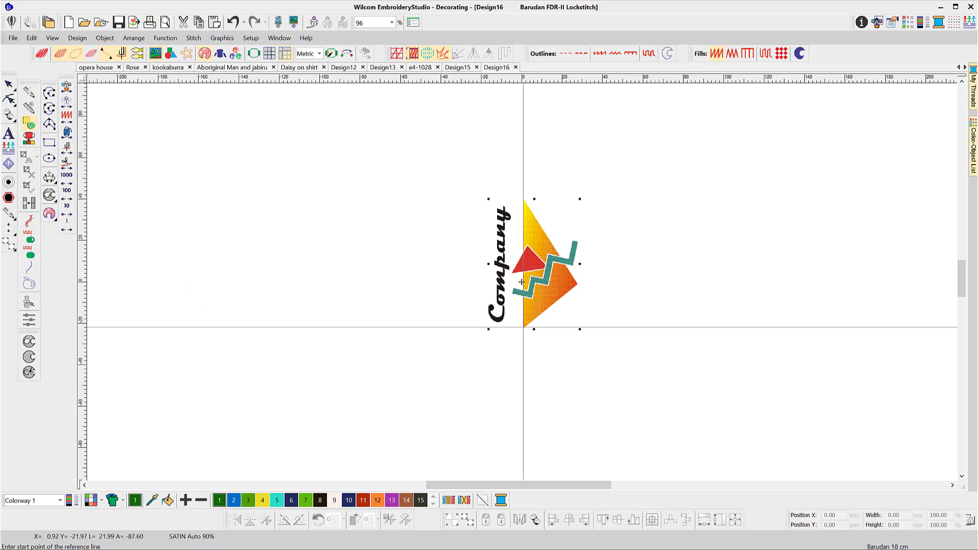
click(524, 328)
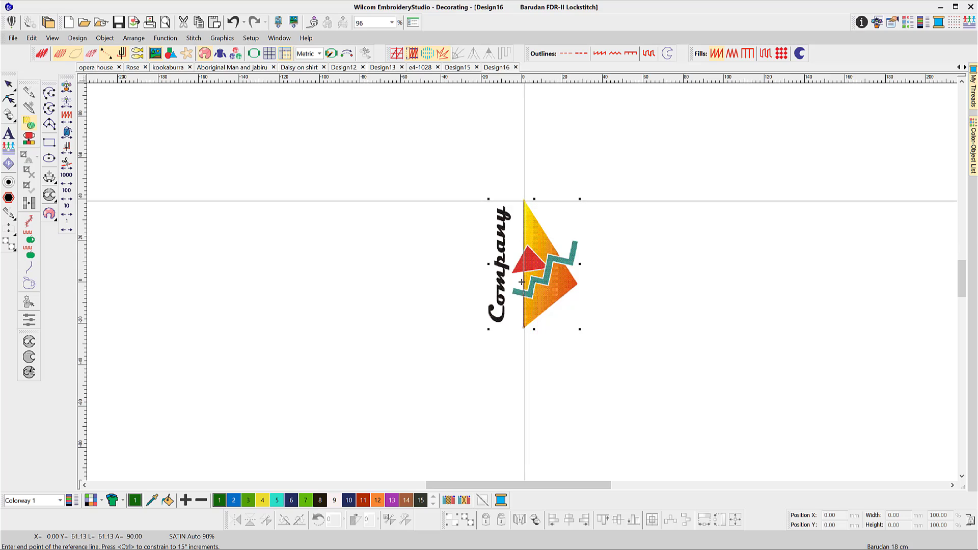
click(525, 202)
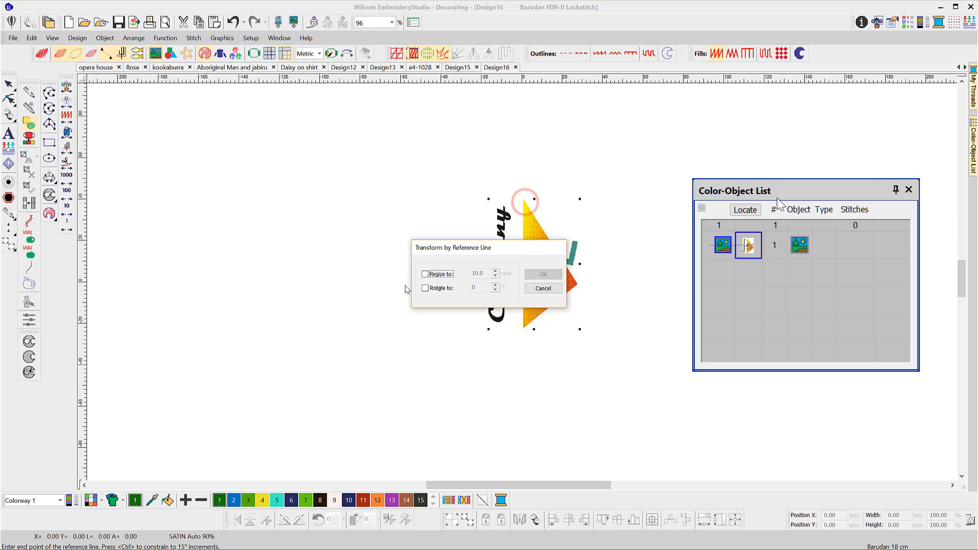
click(425, 288)
click(554, 274)
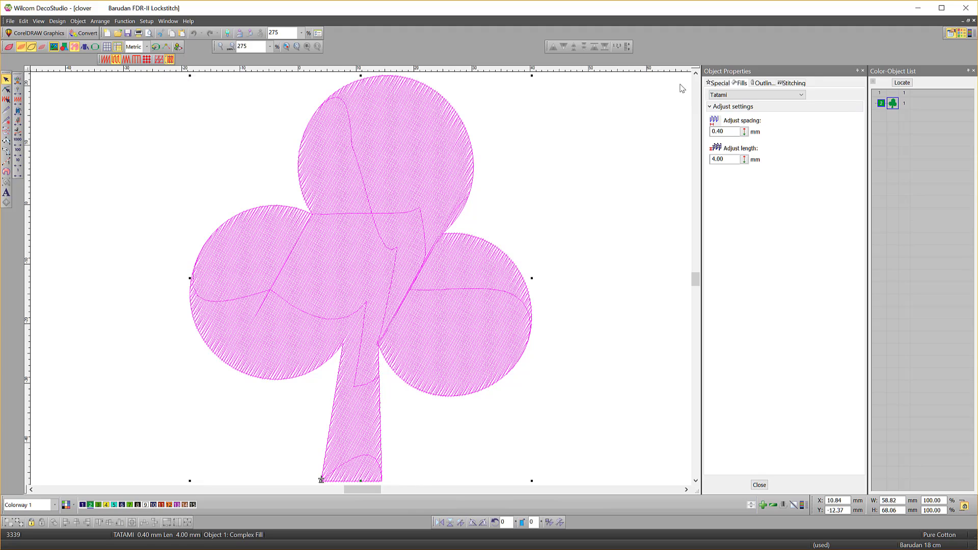
Step: Show the Outlines tab in Object Properties for the pink tatami clover
click(762, 84)
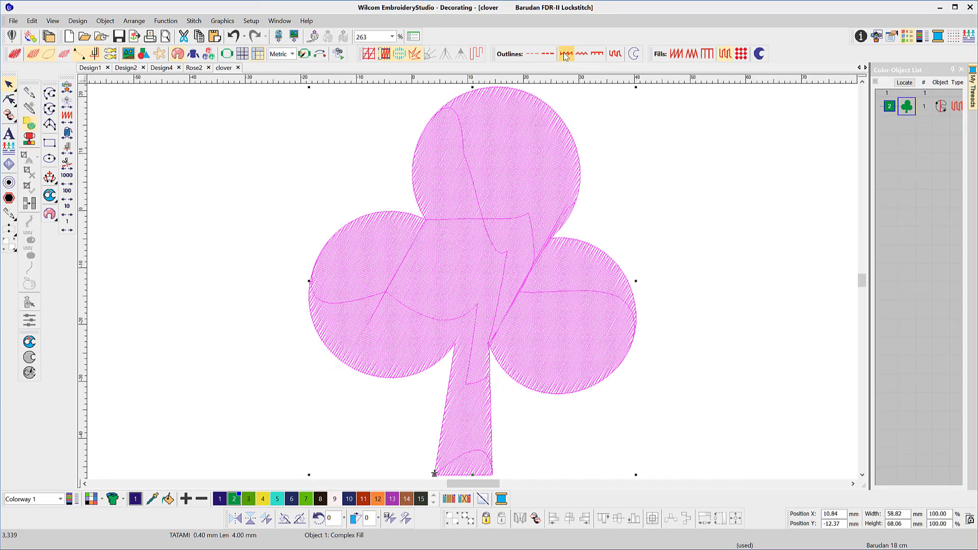
Step: Duplicate the clover, give the copy a Column C satin border, and preview in TrueView
click(566, 55)
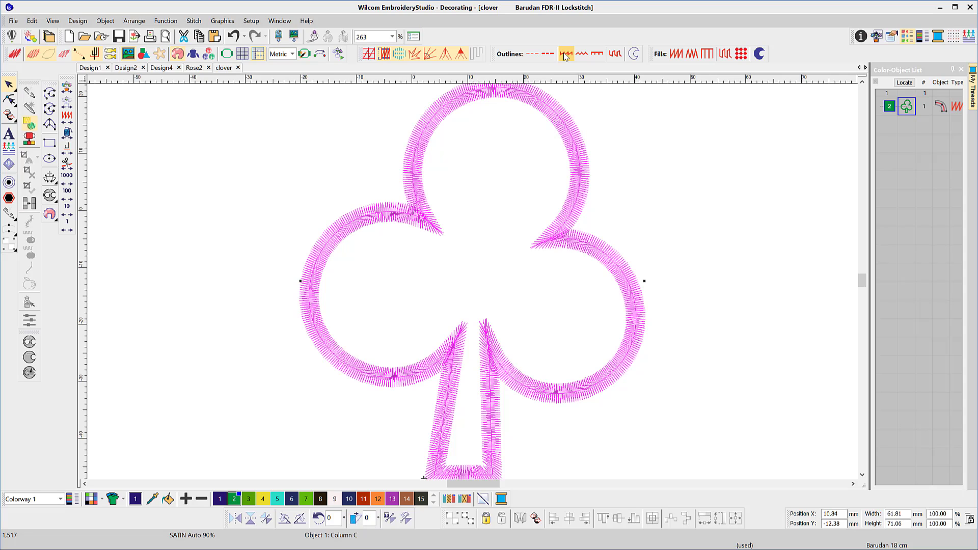
key(ctrl+z)
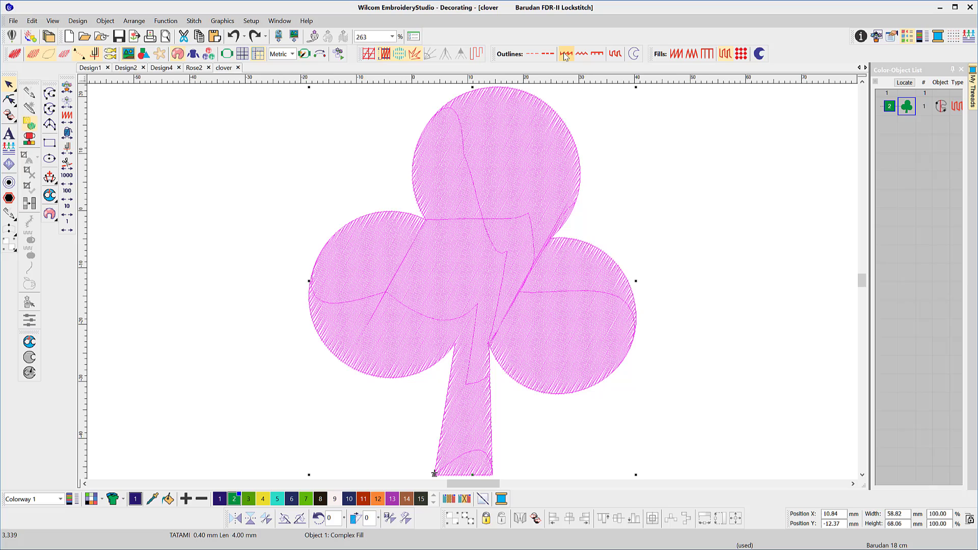
key(ctrl+d)
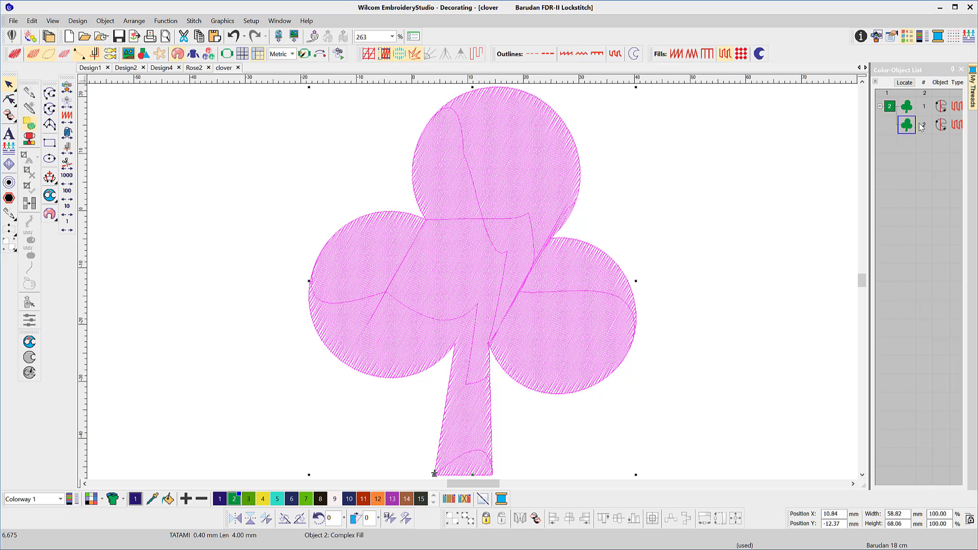
click(568, 55)
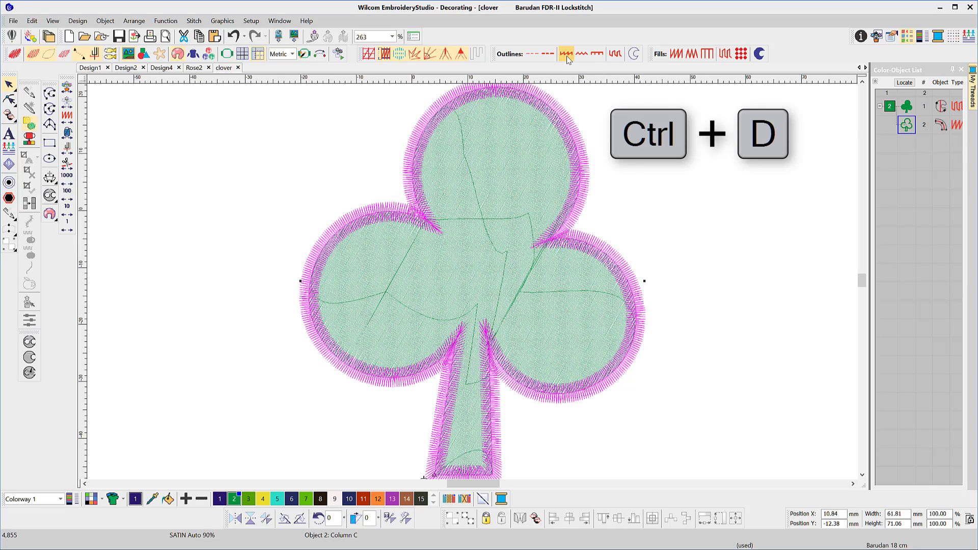
key(t)
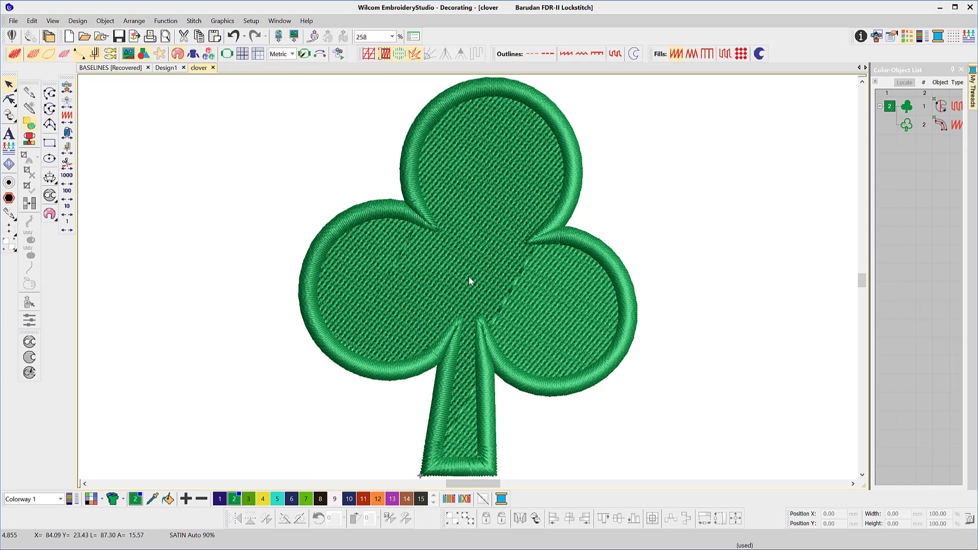
Step: Copy the clover down-right, then repeat Ctrl+D to build a diagonal row of five
scroll(470, 281, down, 2)
scroll(465, 282, down, 1)
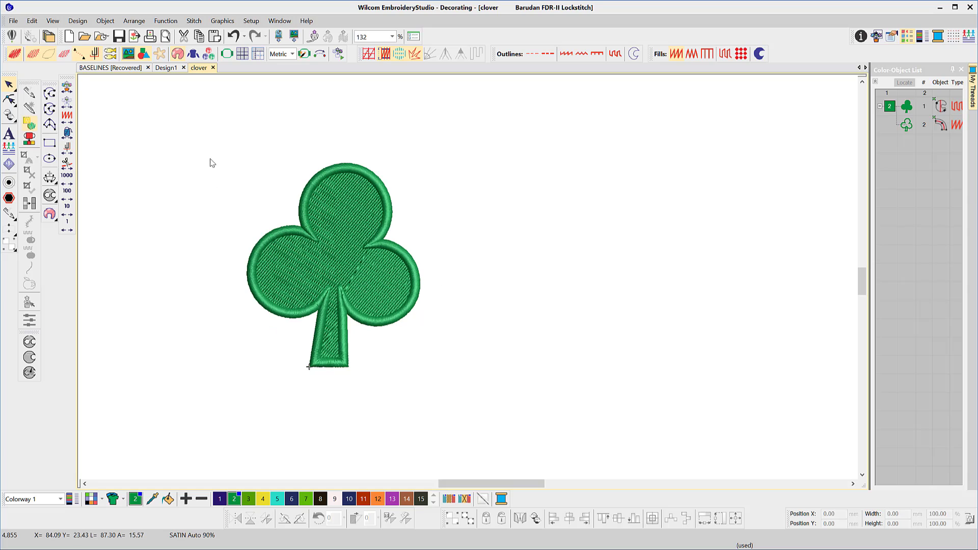
right_click(422, 367)
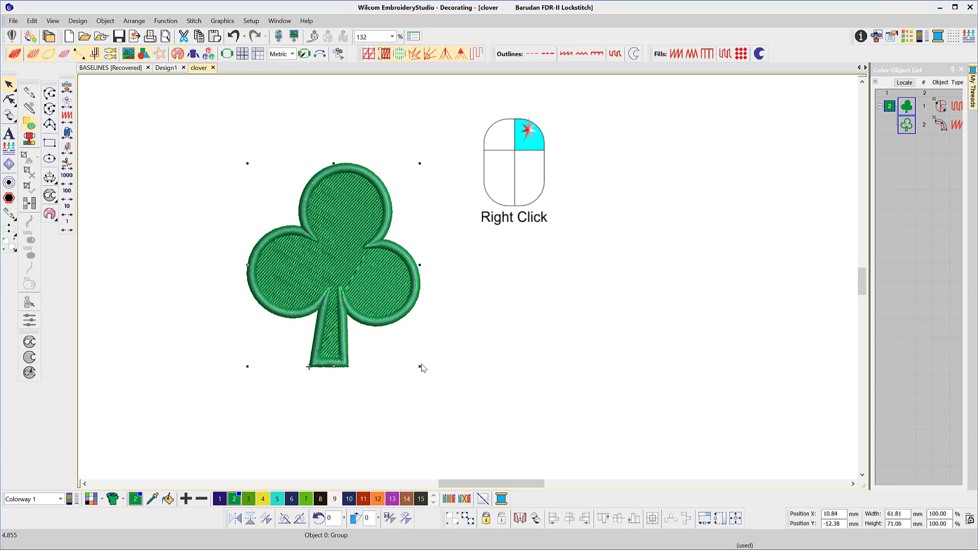
drag(345, 278, 530, 336)
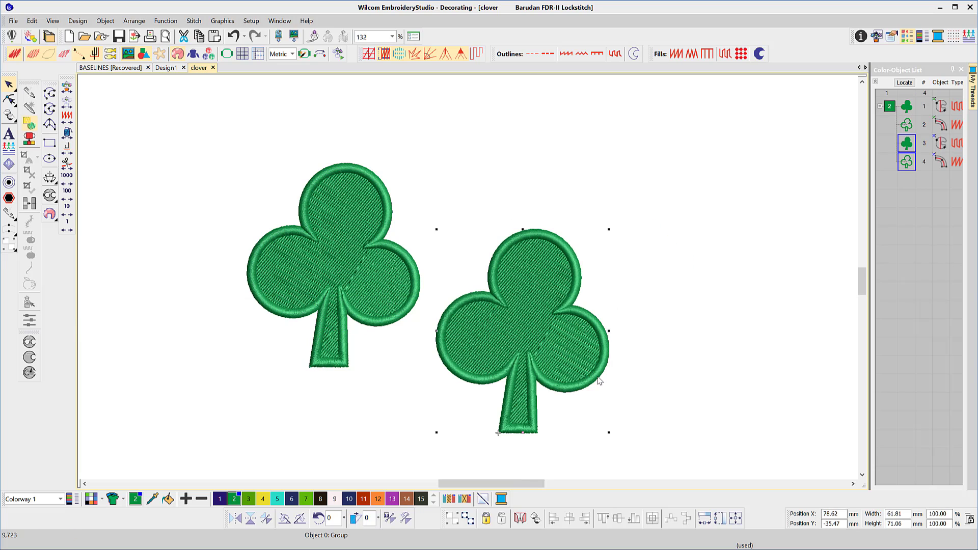
scroll(472, 282, down, 2)
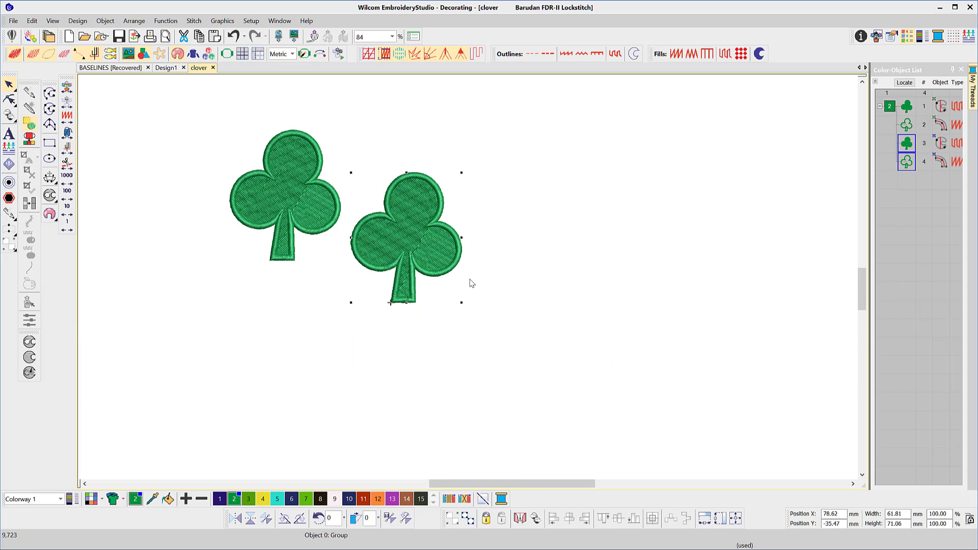
key(ctrl+d)
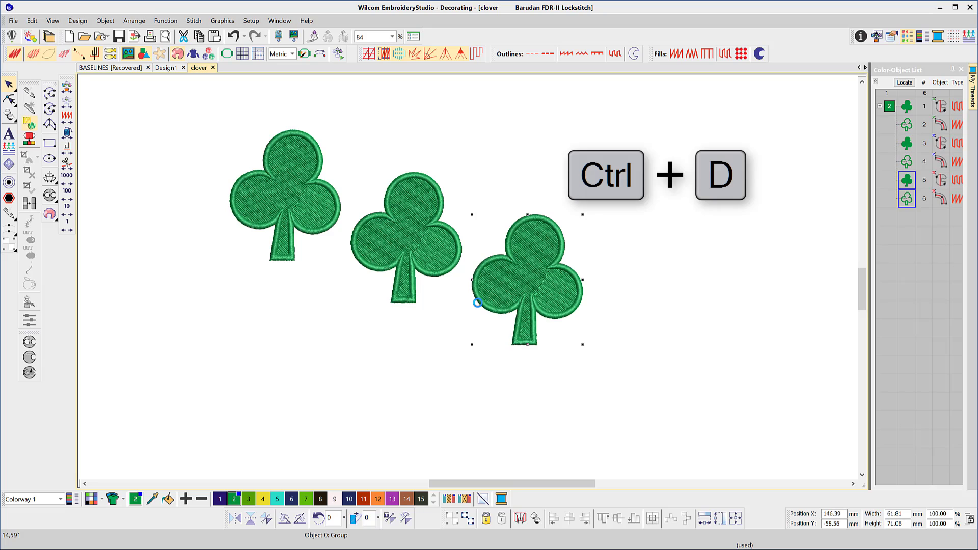
key(ctrl+d)
key(ctrl+d)
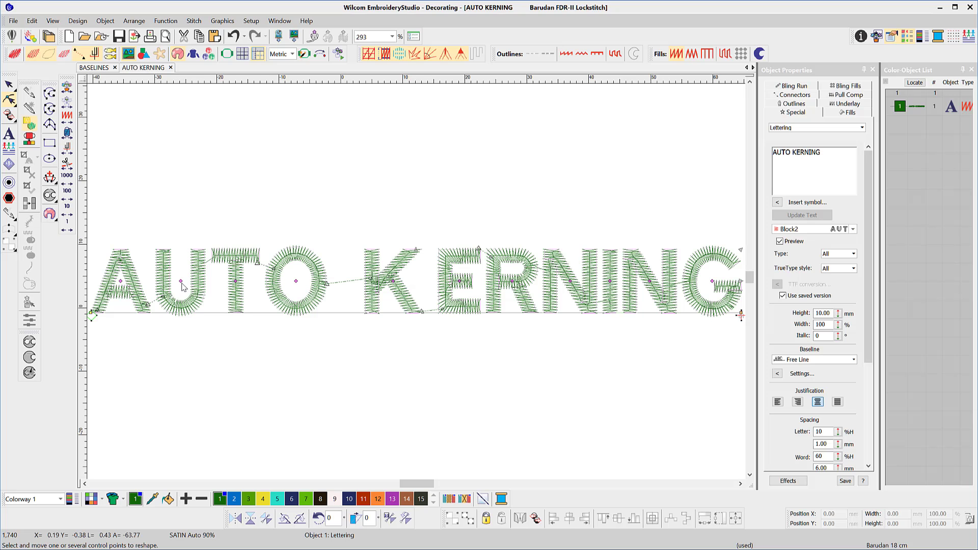
Step: Drag the U, O, E, G and R control points left to tighten their spacing
drag(181, 283, 174, 285)
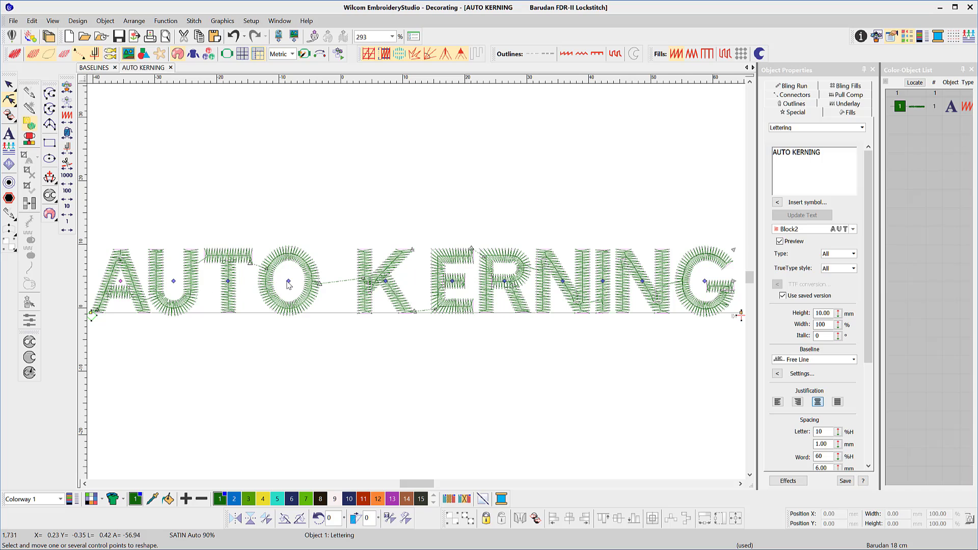
drag(287, 281, 281, 281)
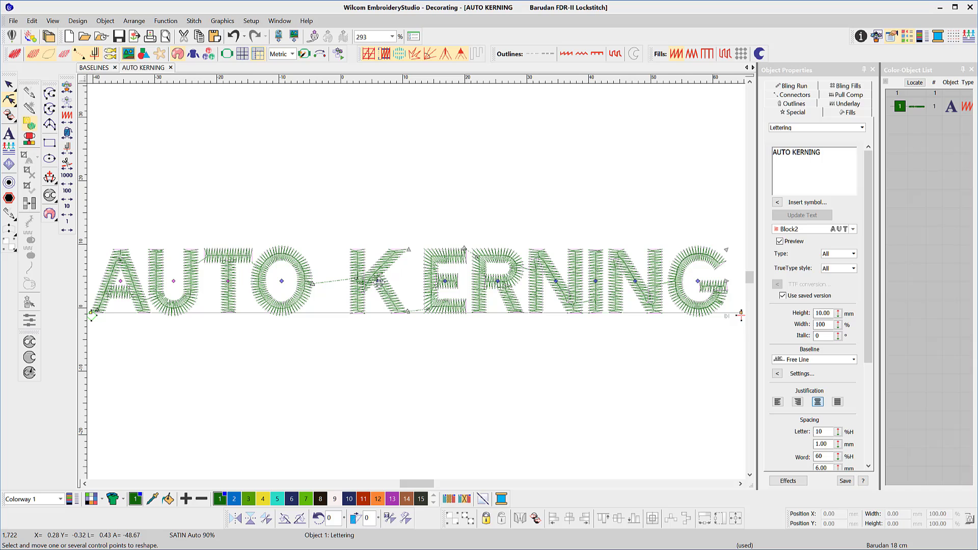
drag(445, 281, 434, 282)
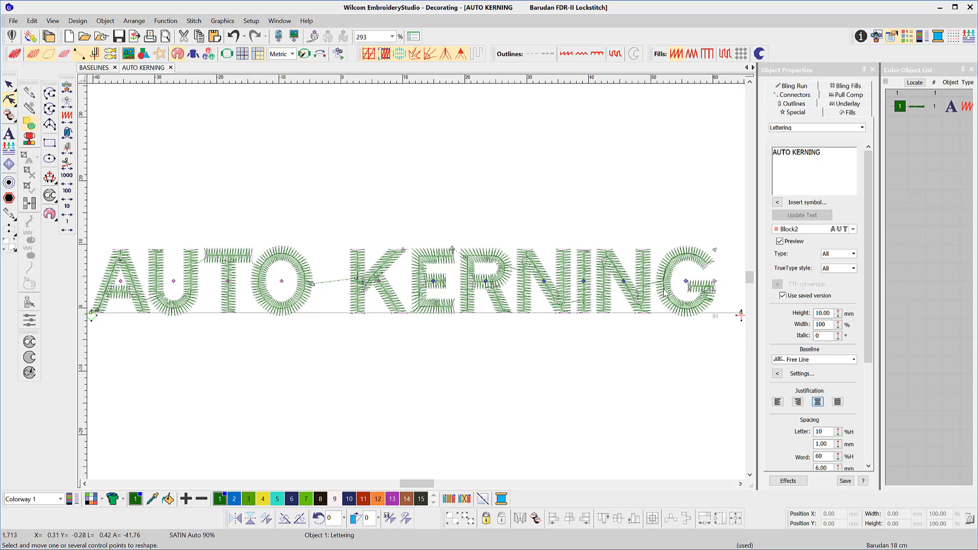
drag(686, 283, 684, 281)
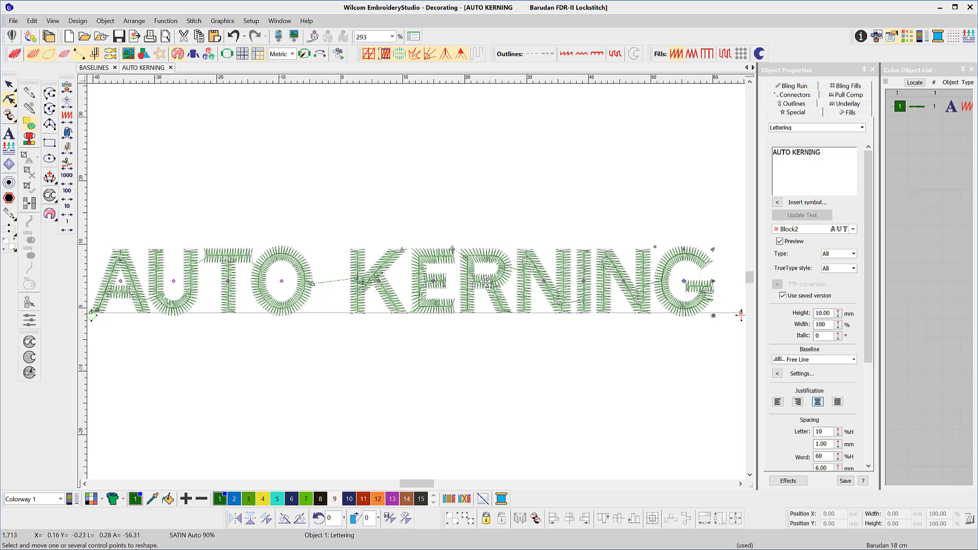
drag(485, 282, 482, 281)
Step: Reselect the AUTO KERNING lettering in Reshape mode and zoom to fit it
click(71, 90)
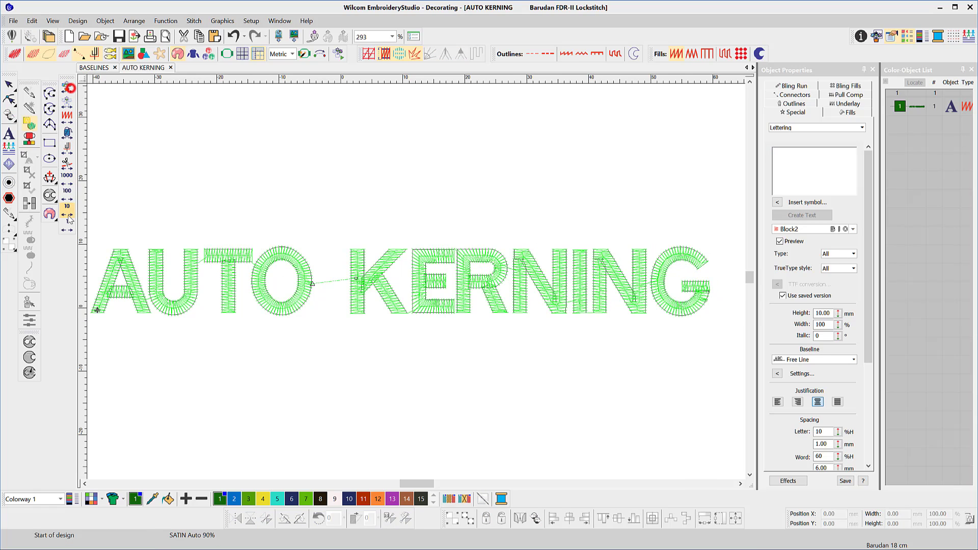
click(68, 169)
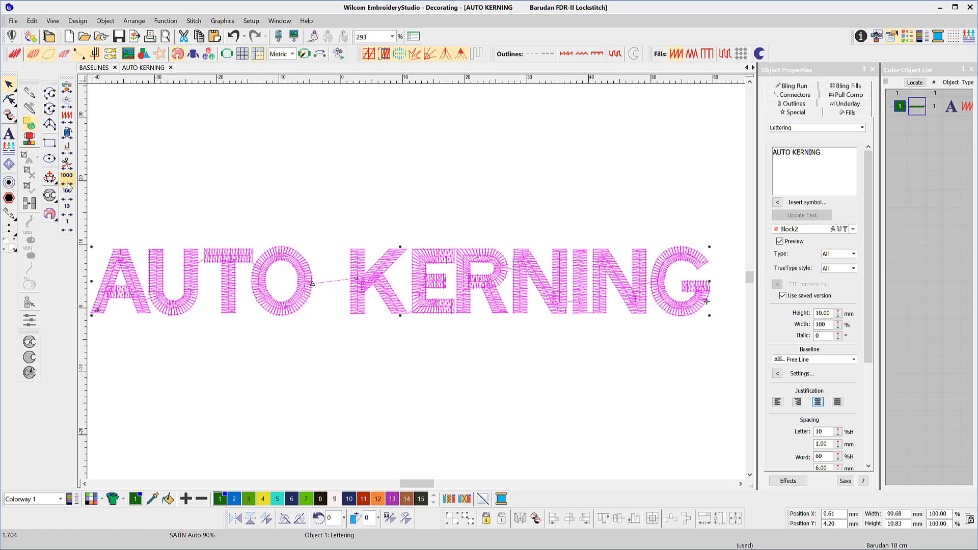
click(9, 99)
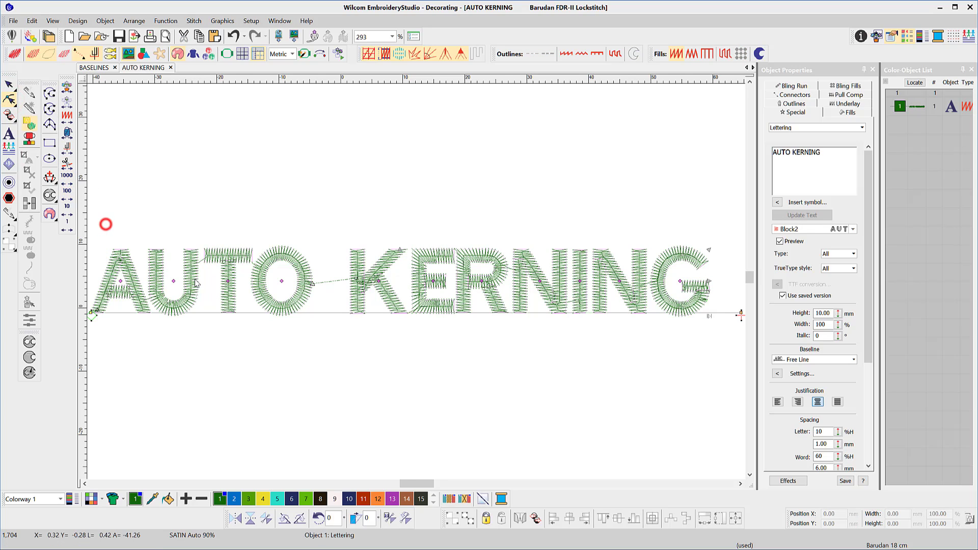
scroll(196, 284, right, 3)
key(0)
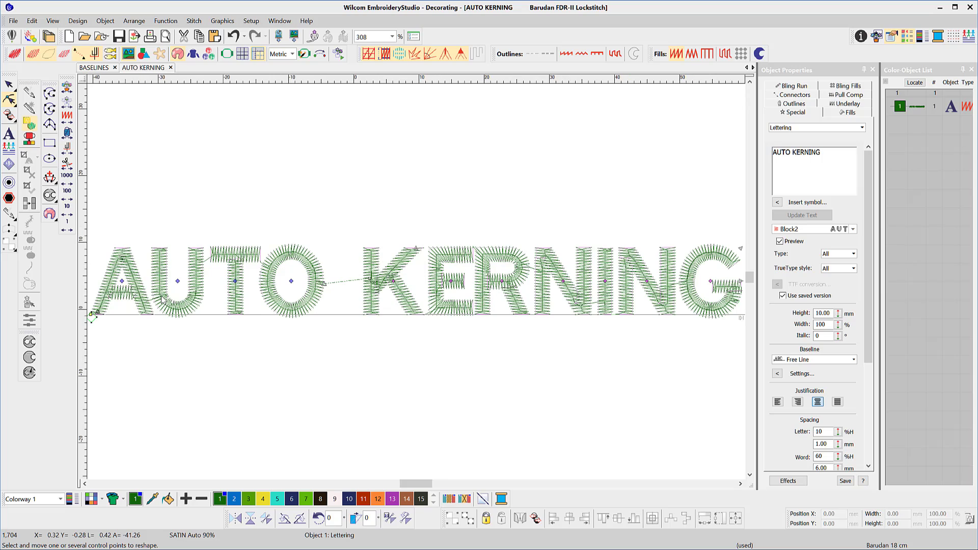
Step: Save the lettering's spacing, then the KERNING letters' spacing, via Update Kerning Settings
click(98, 22)
click(126, 69)
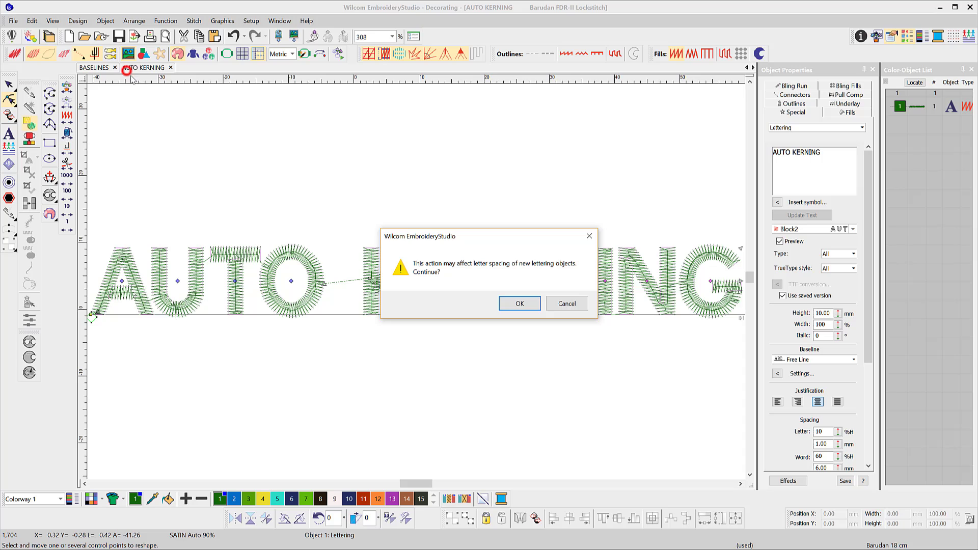
click(513, 301)
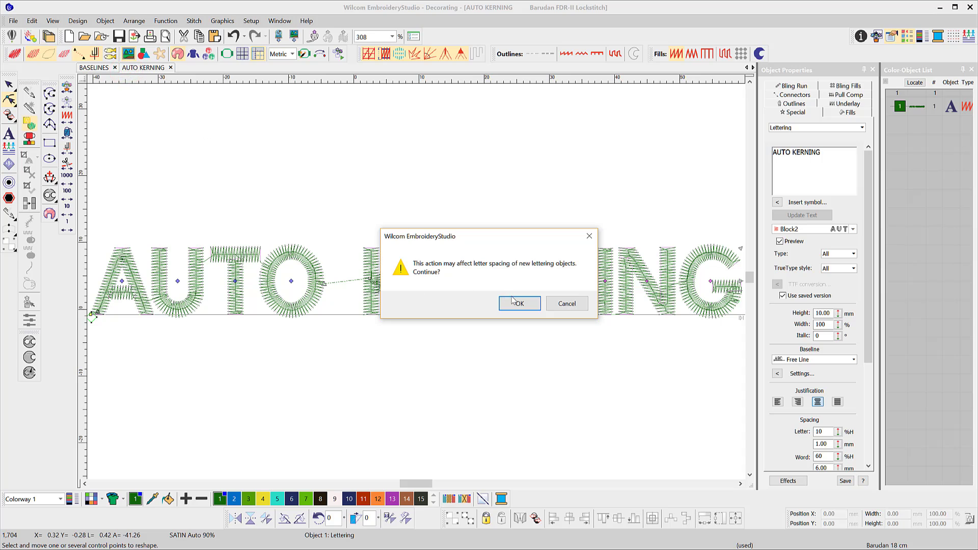
click(354, 226)
drag(355, 226, 627, 319)
drag(568, 281, 575, 280)
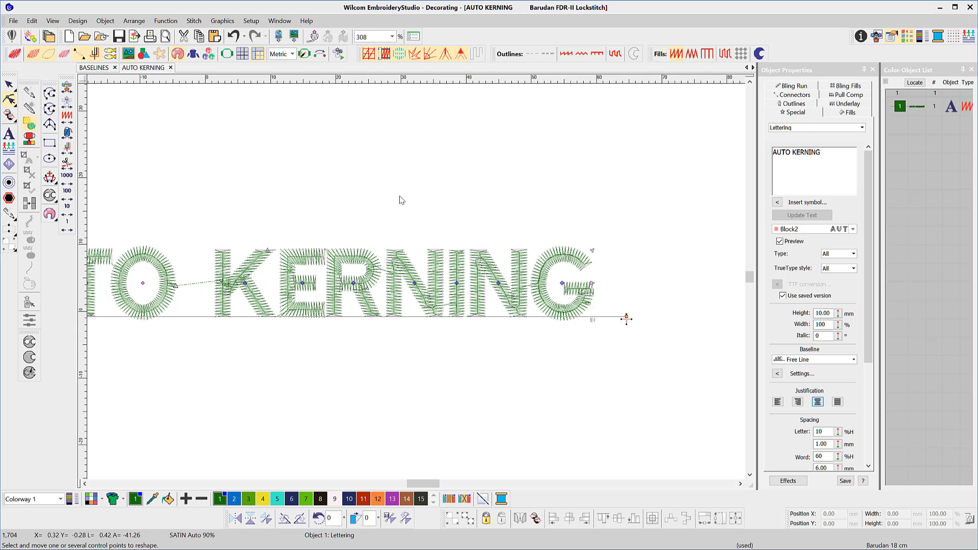
click(104, 21)
click(119, 72)
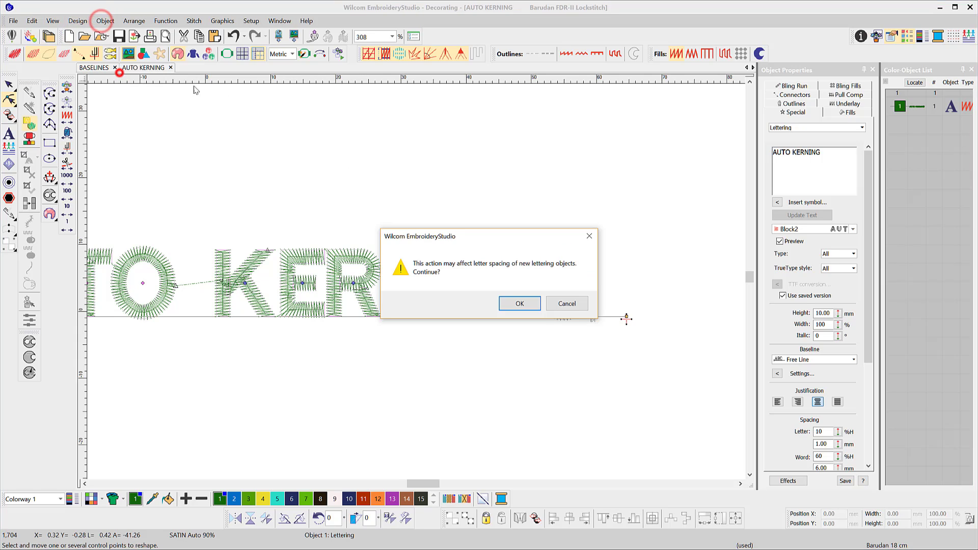
click(520, 303)
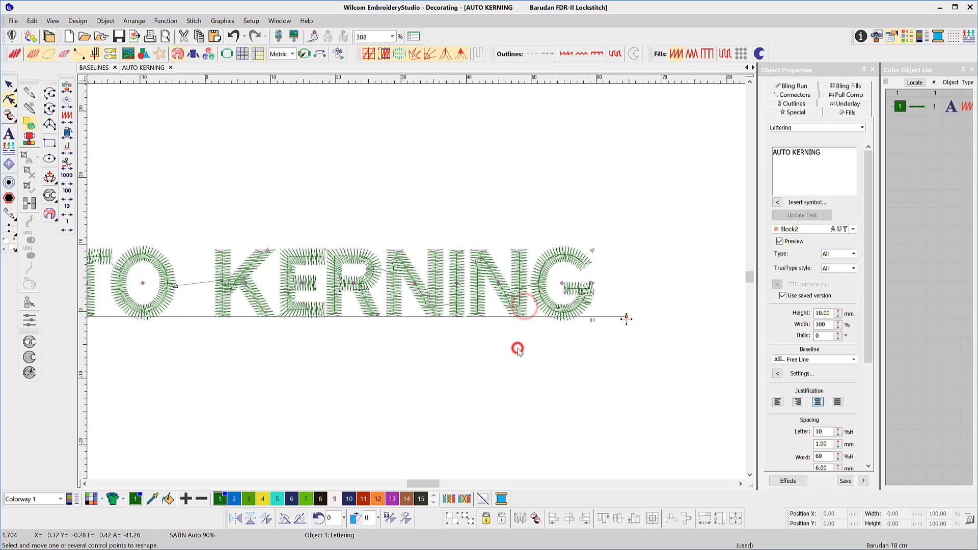
Step: Create AUTO KERNING lettering in a new design and toggle Auto kerning off and on
triple_click(842, 157)
key(ctrl+c)
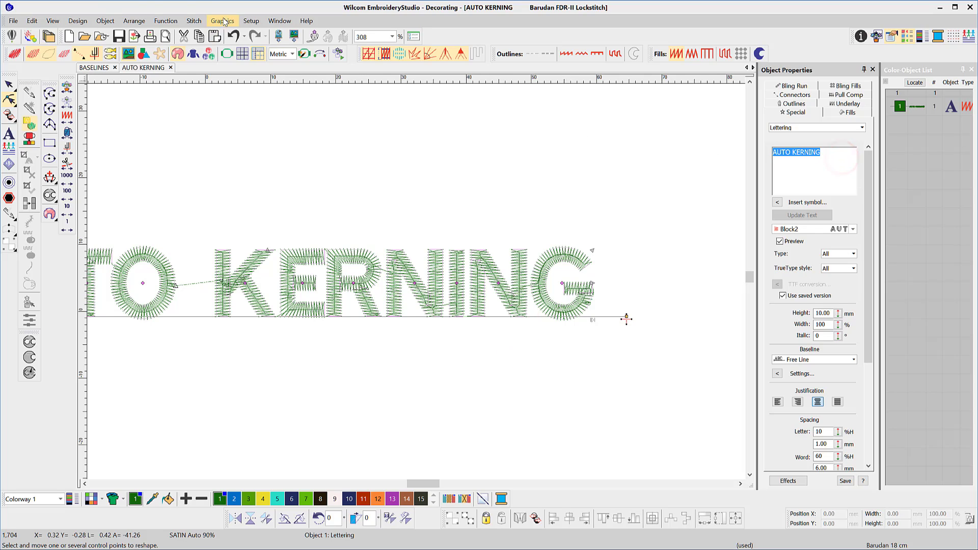
click(69, 36)
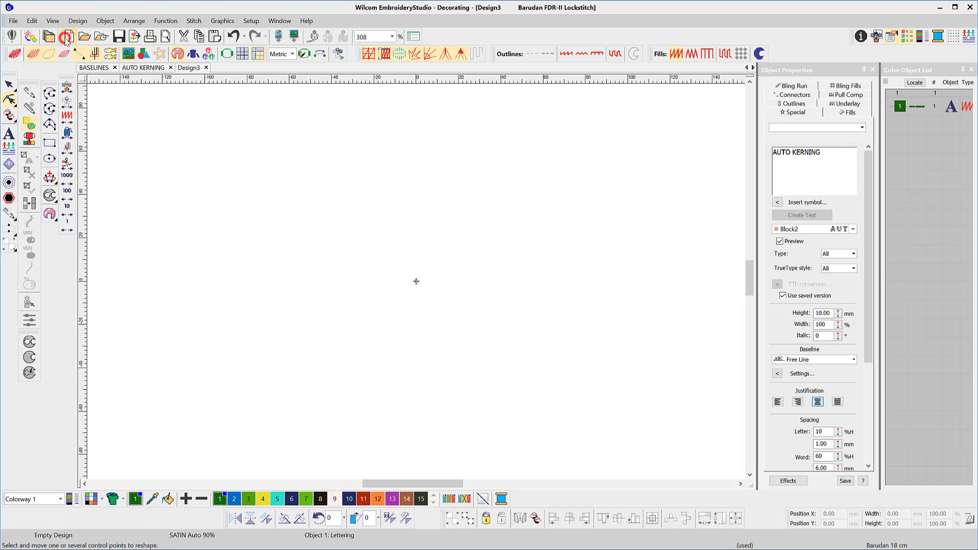
click(784, 159)
key(ctrl+v)
click(802, 215)
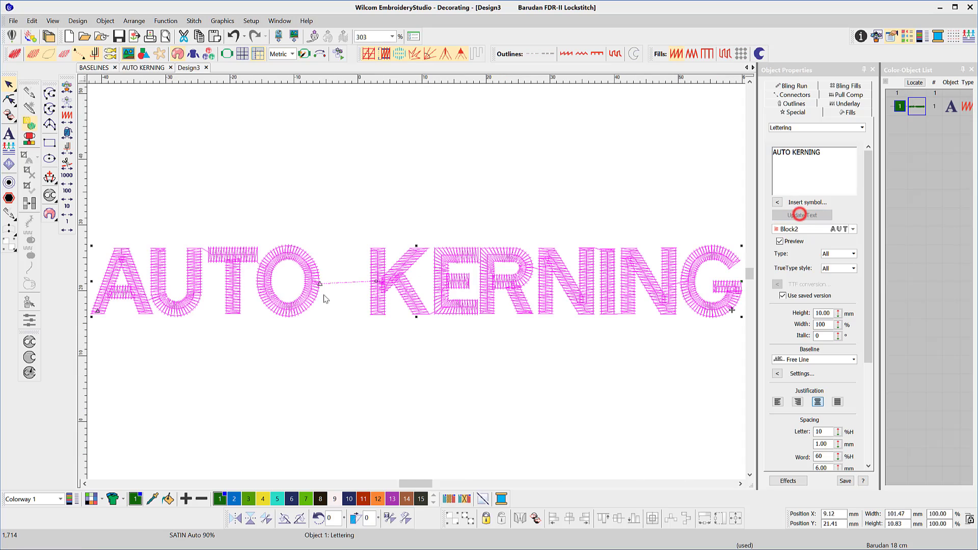
drag(867, 287, 864, 424)
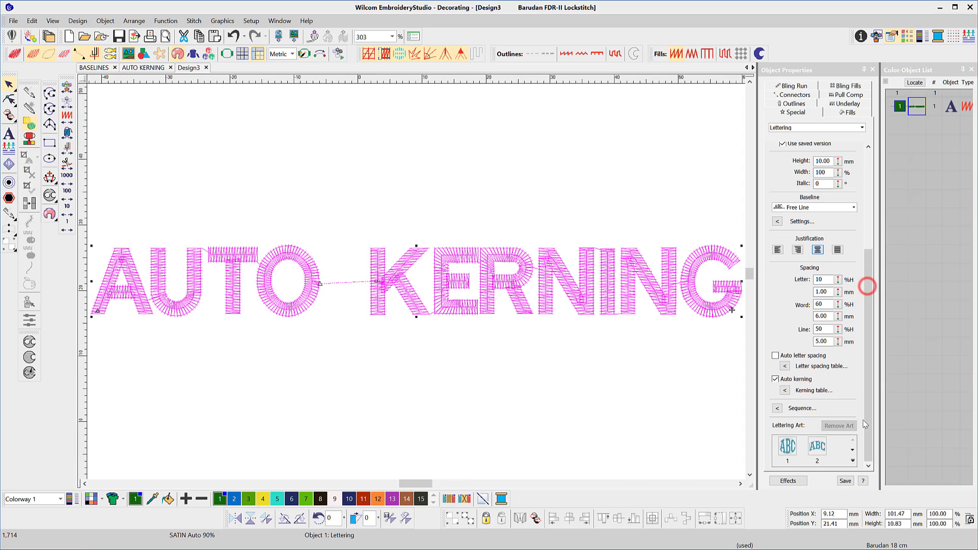
click(775, 380)
click(775, 379)
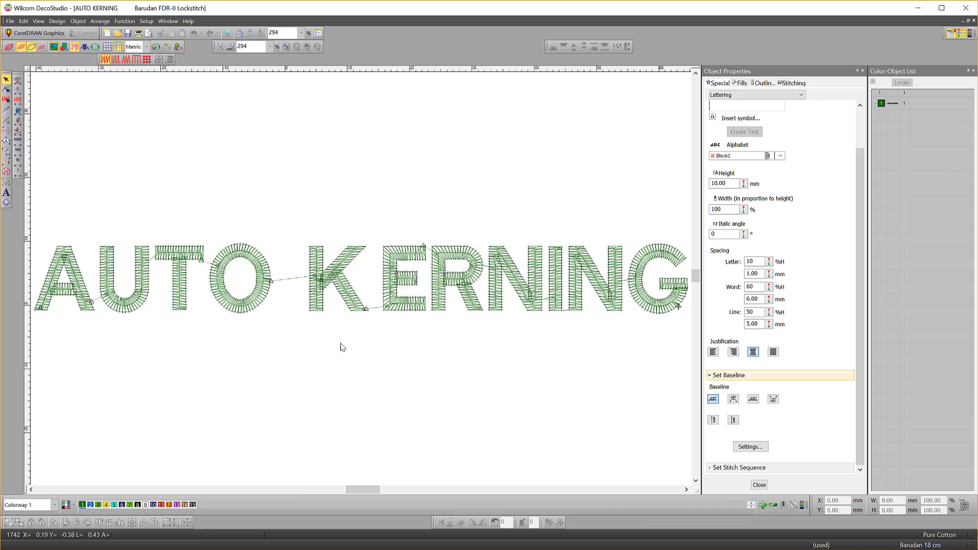
Step: Reshape the lettering to pull the O toward the T, then check the Object menu
click(178, 305)
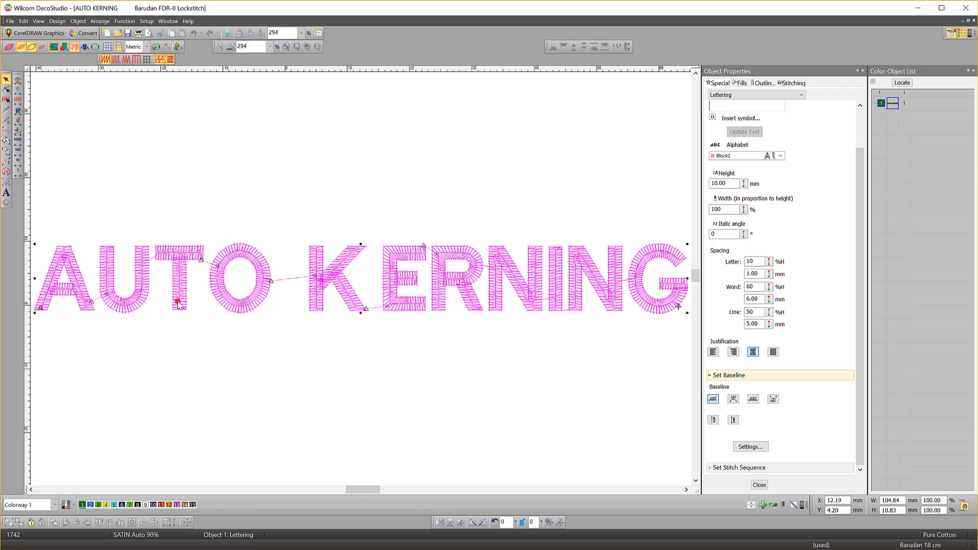
click(18, 80)
click(19, 132)
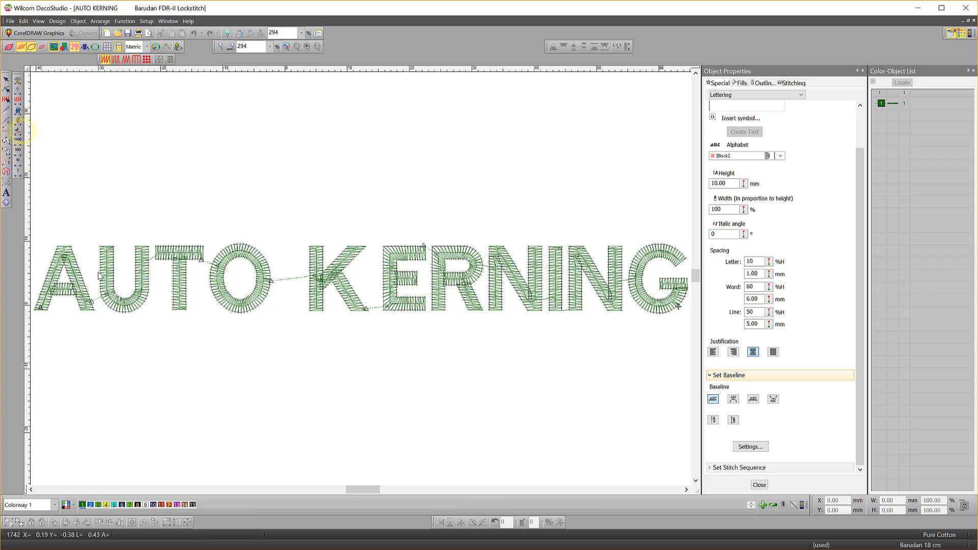
click(116, 305)
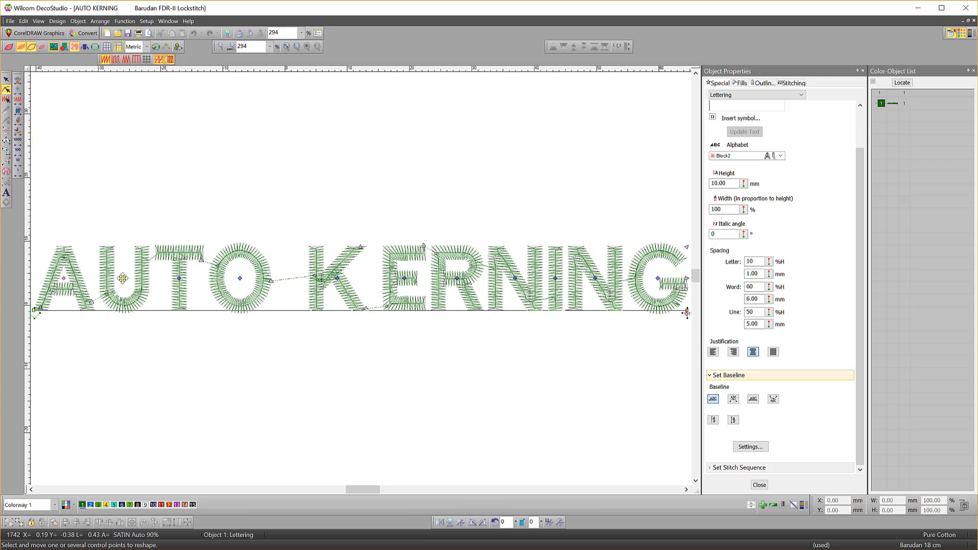
key(h)
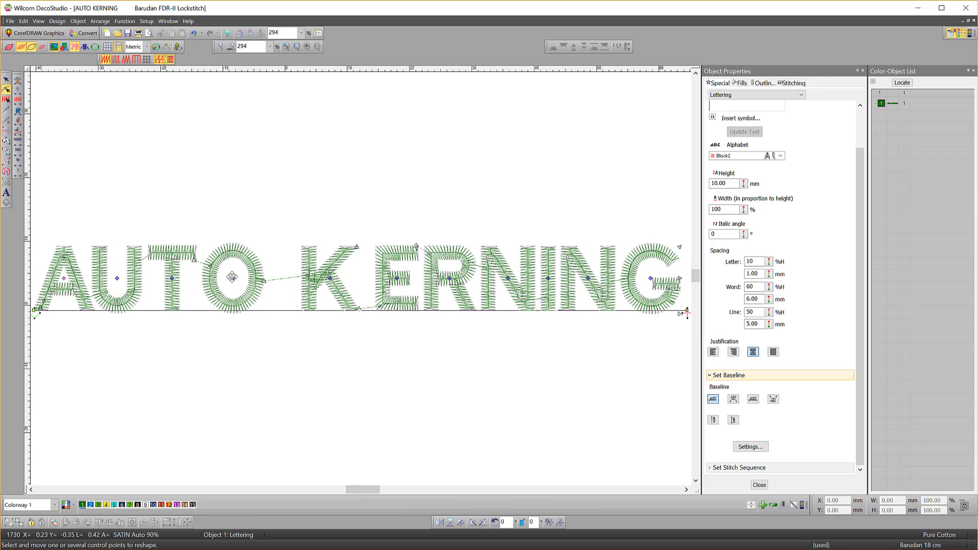
drag(232, 278, 225, 277)
drag(244, 330, 209, 264)
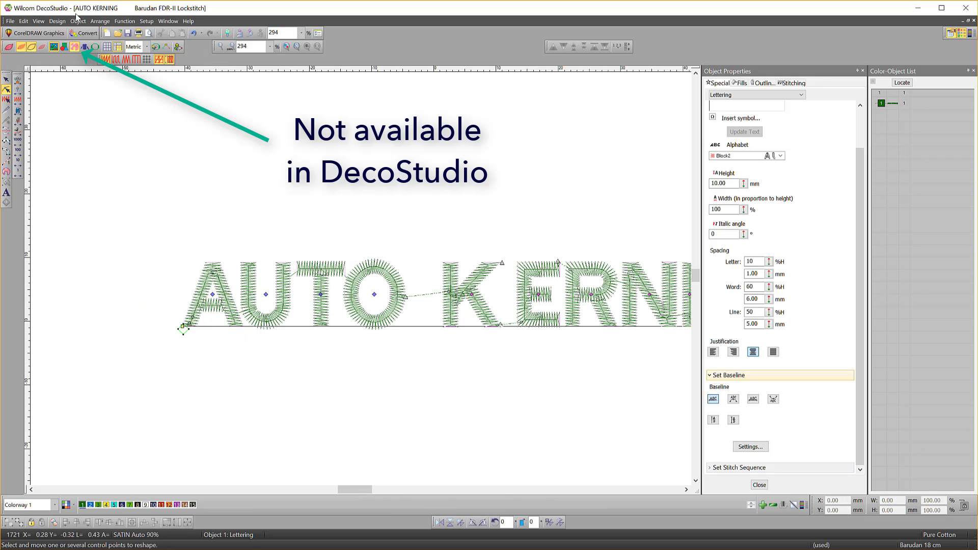
click(77, 21)
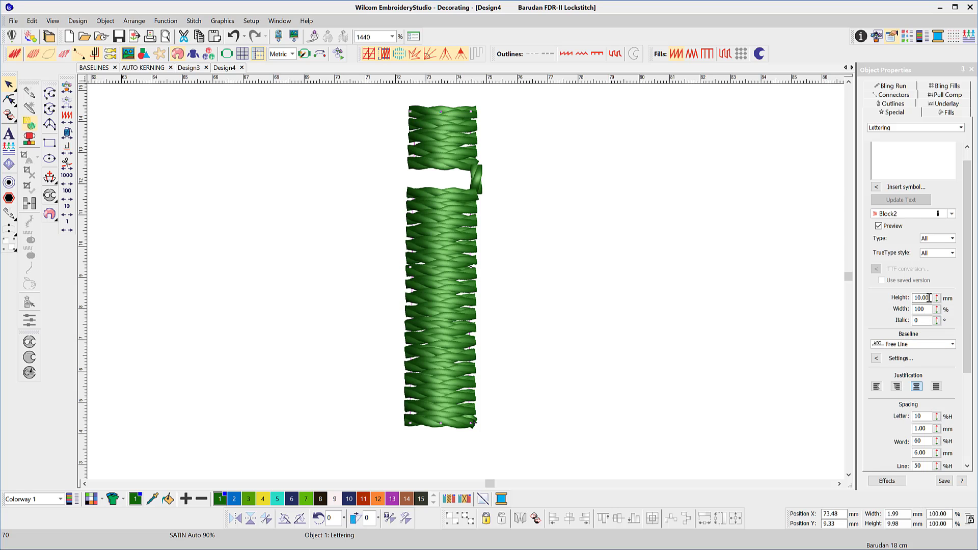
Step: Set the lowercase i to 5 mm high and try reshaping its dot, undoing the distortion
drag(929, 299, 900, 302)
text(5)
key(Return)
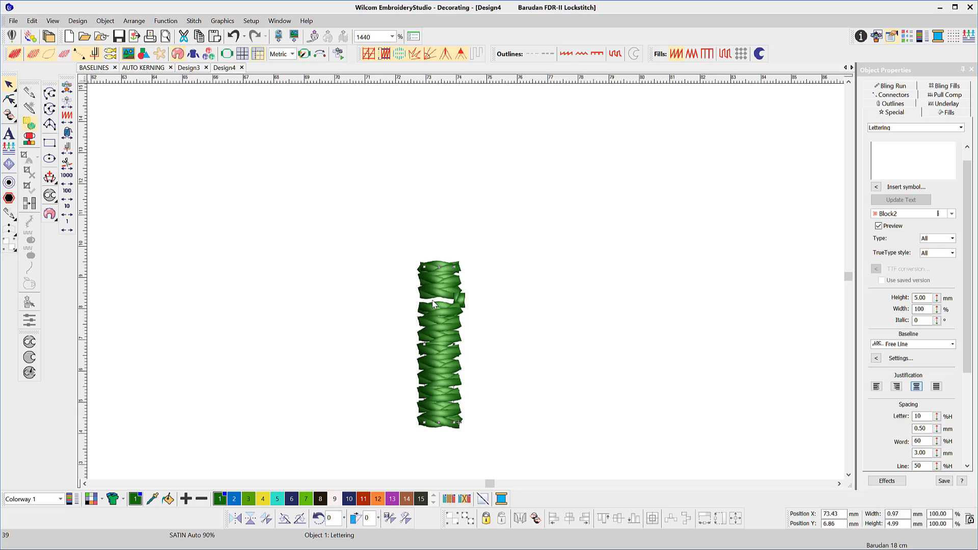
key(h)
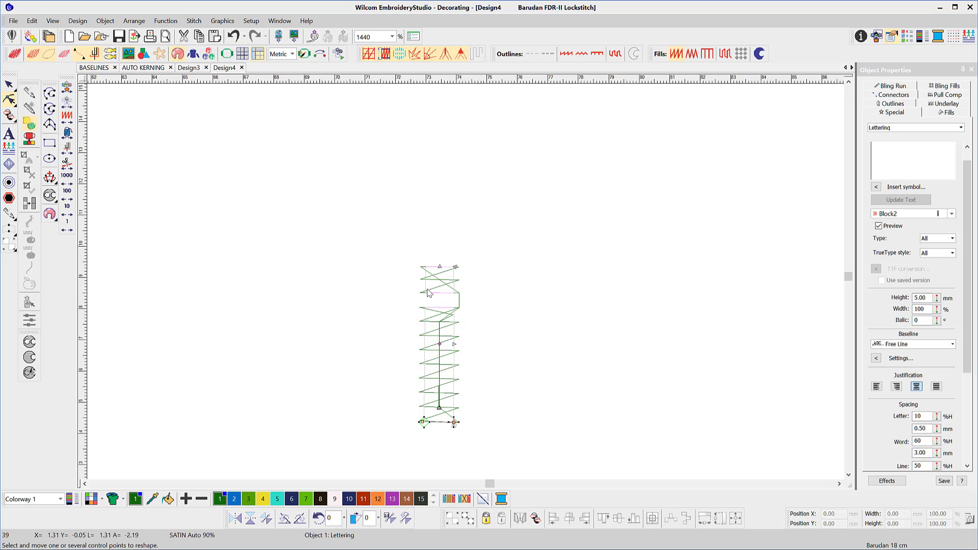
scroll(434, 304, up, 3)
drag(449, 219, 457, 301)
key(ctrl+z)
key(ctrl+z)
key(ctrl+z)
key(ctrl+z)
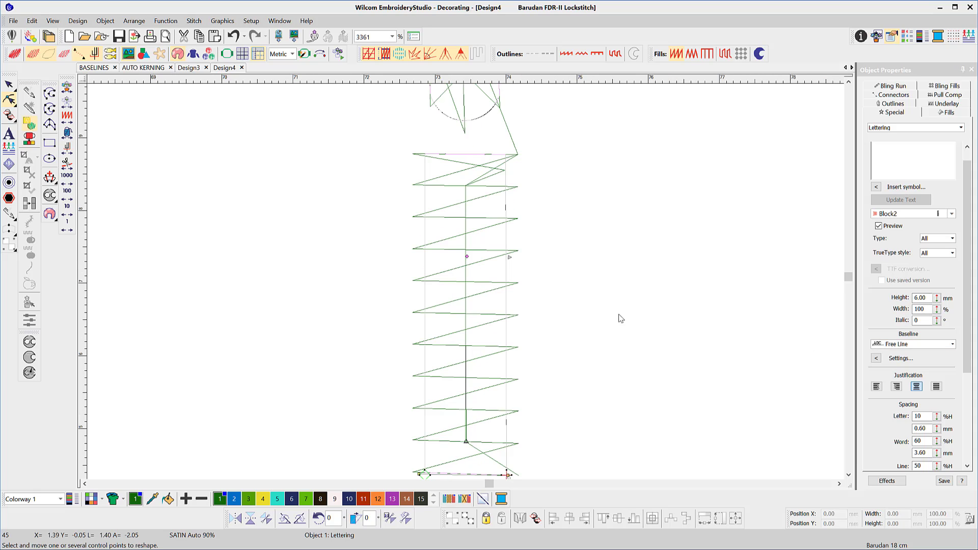
Step: Reapply the 5 mm height and raise the i's dot higher above the stem
scroll(620, 318, down, 2)
double_click(920, 298)
text(5)
key(Return)
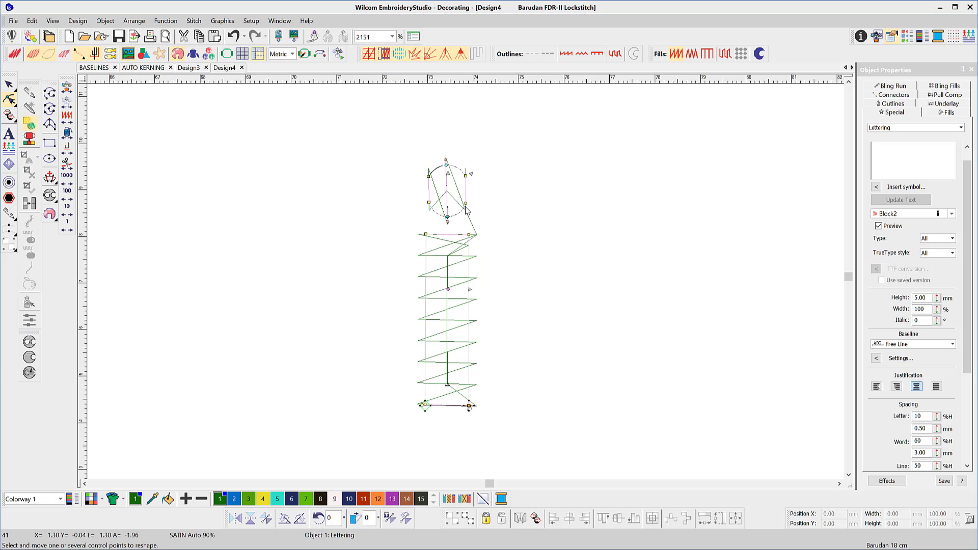
drag(469, 211, 470, 199)
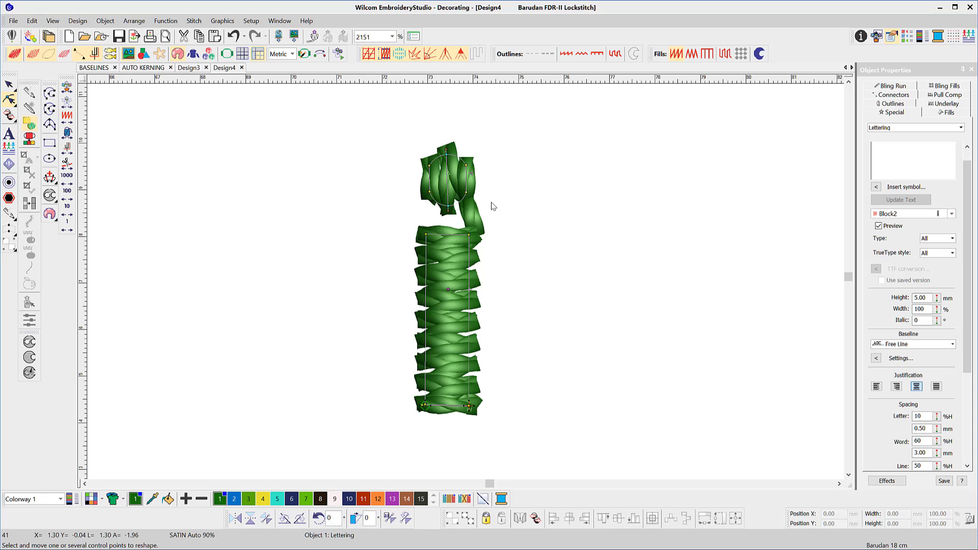
Step: Save the reshaped i to the font as user-refined letter 'i5', used for heights under 5.00 mm
click(105, 20)
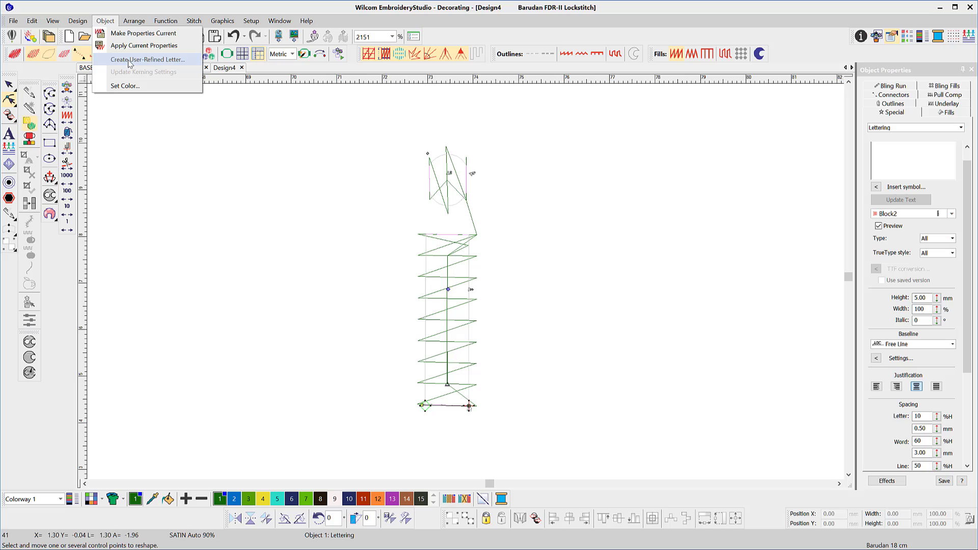
click(129, 62)
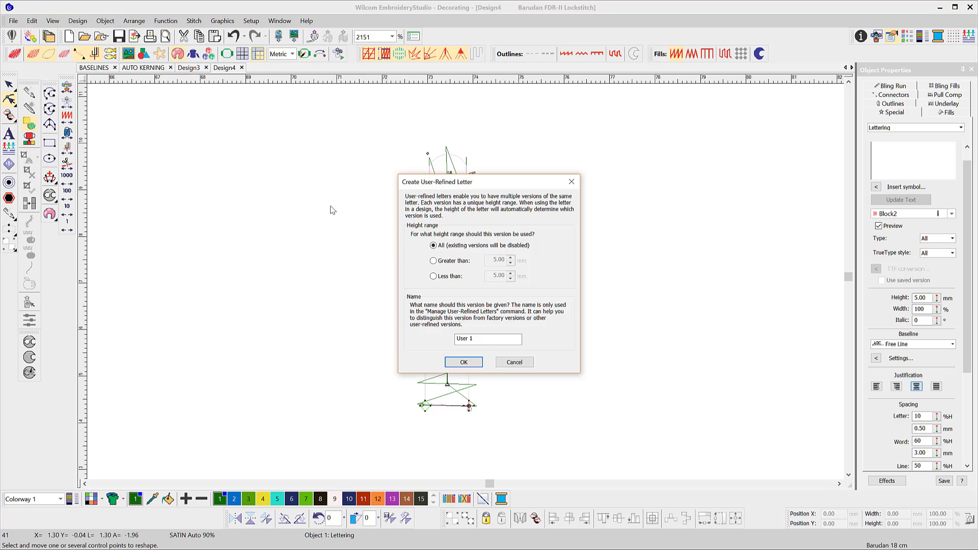
click(434, 276)
drag(476, 338, 457, 339)
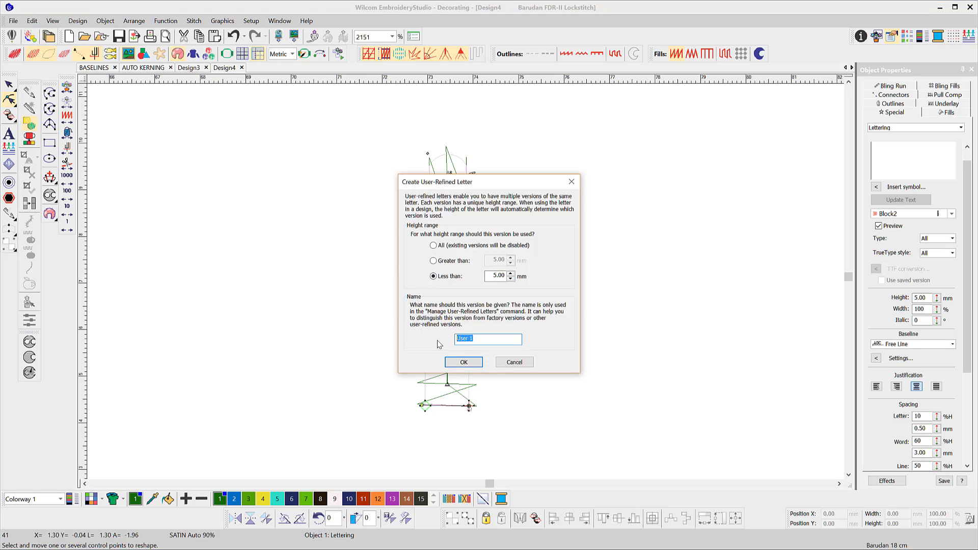
text(i5)
click(465, 363)
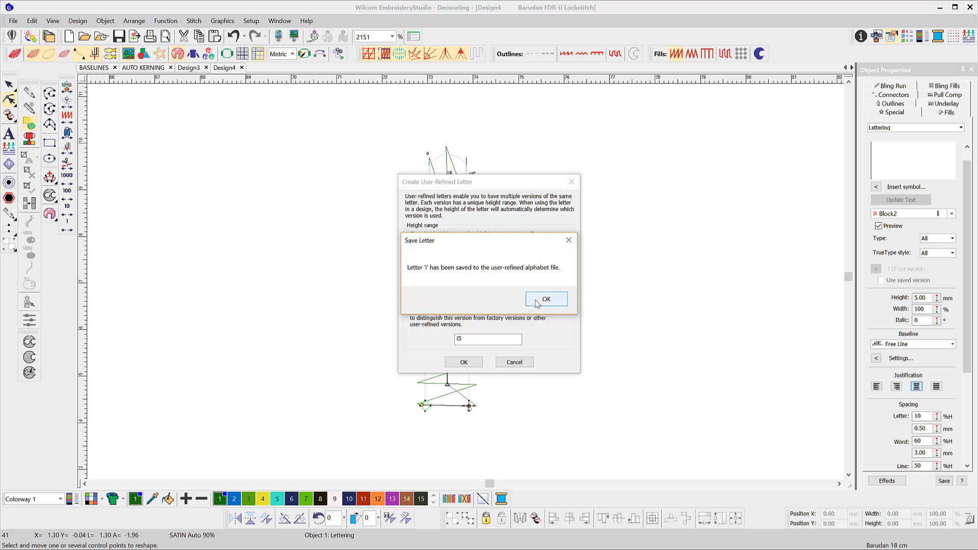
click(535, 301)
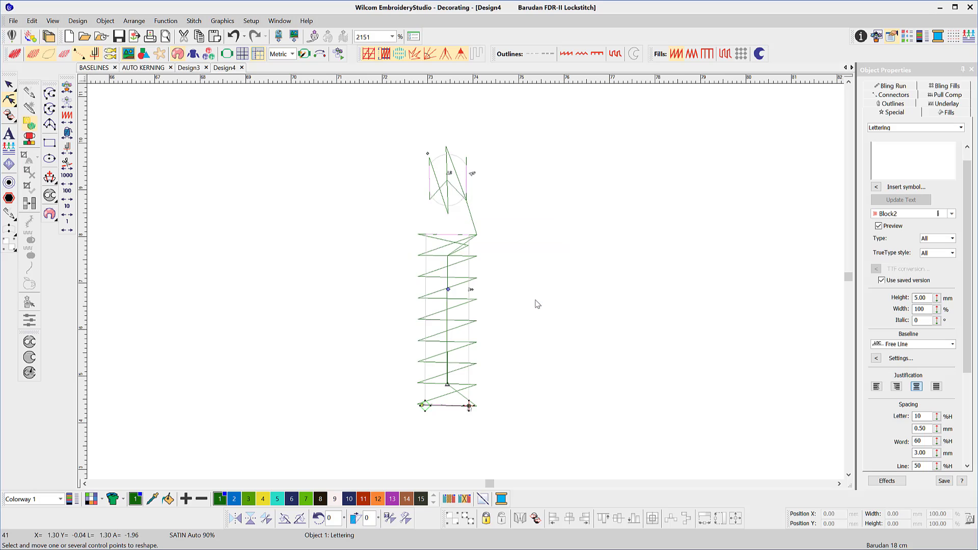
Step: Set the i's height to 6 mm to show the factory shape, then 4.90 mm for the refined dot
click(9, 87)
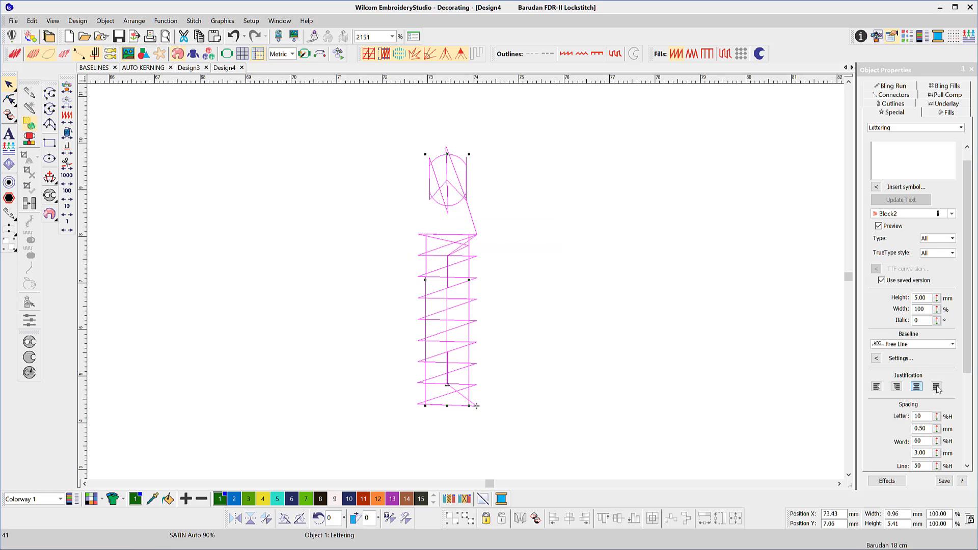
click(910, 300)
text(6)
key(Return)
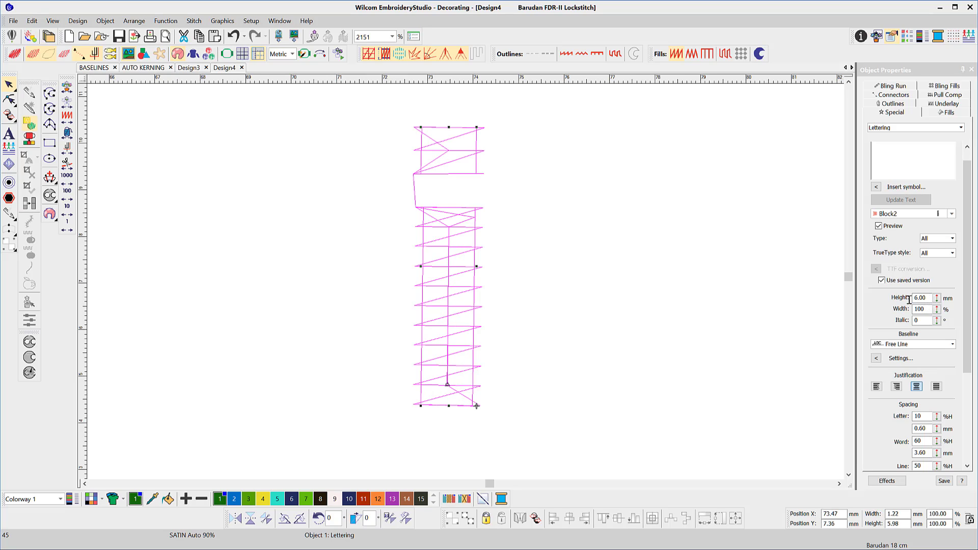
click(916, 298)
text(5)
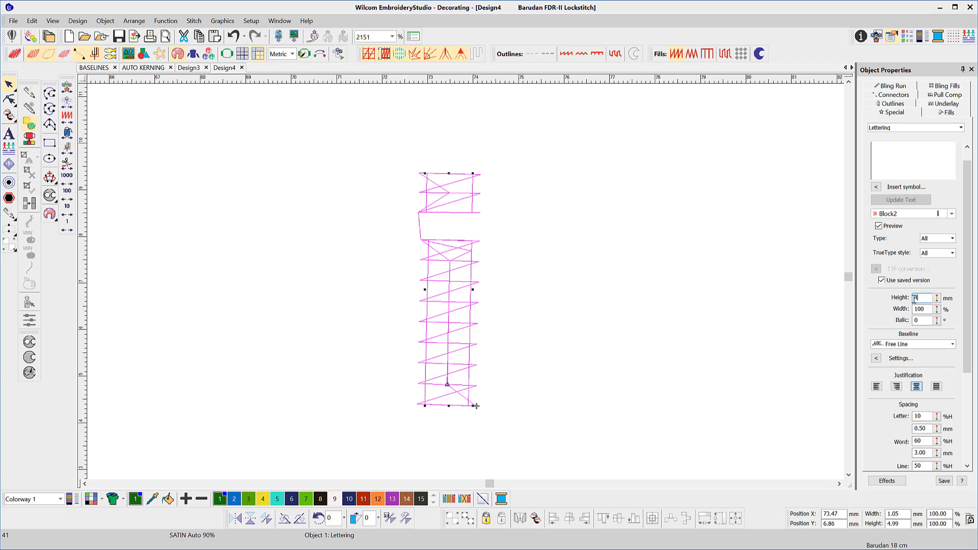
key(Return)
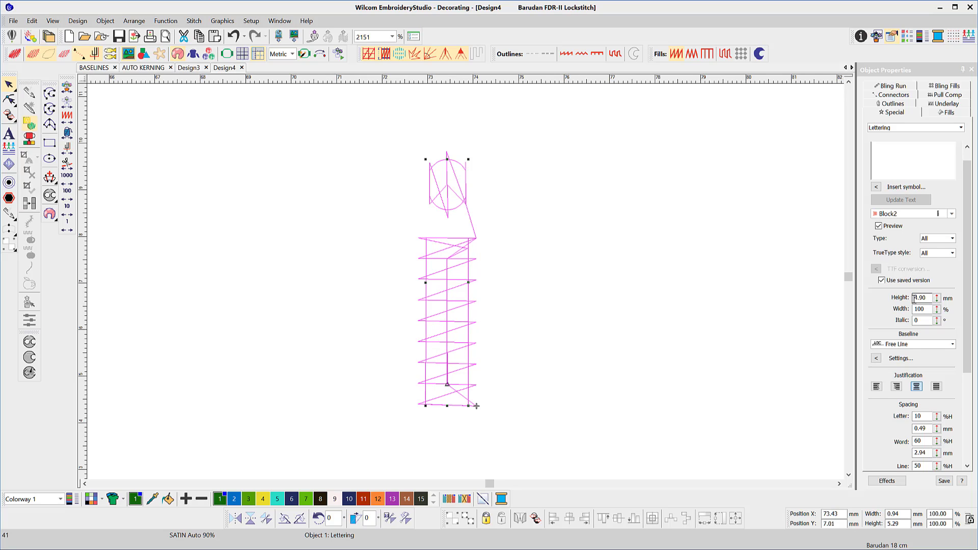